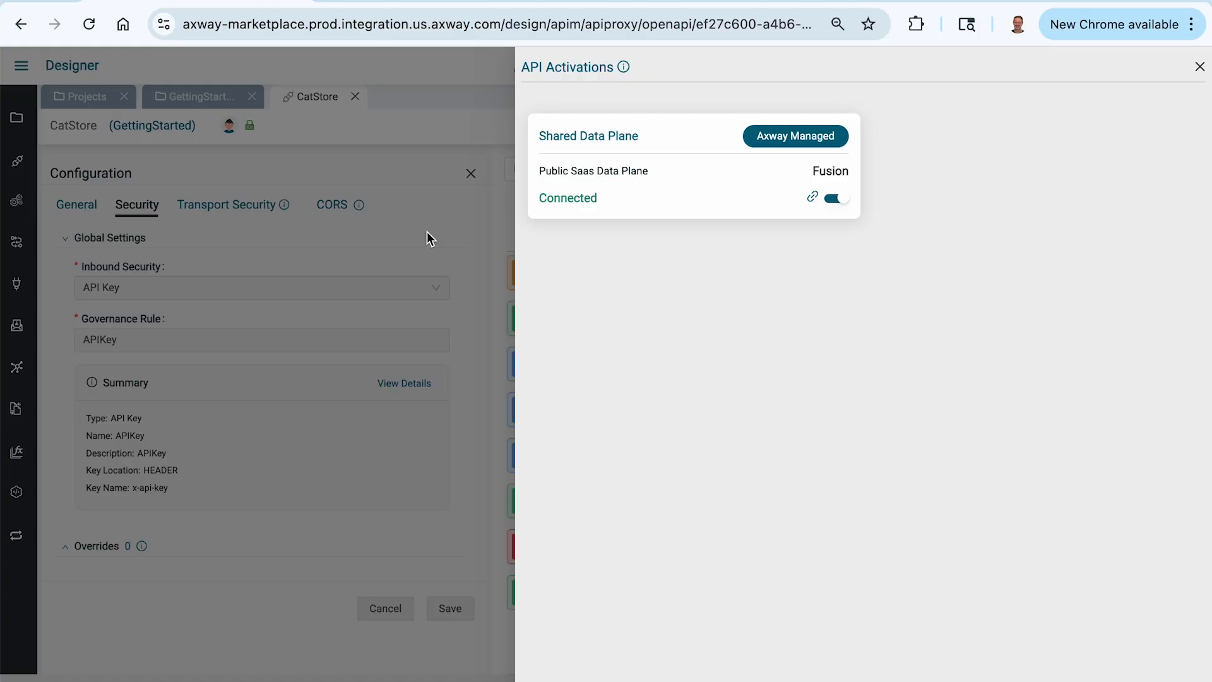
# Step: Switch to Postman and show the query parameters of the CatStore findByStatus request
pyautogui.moveTo(813, 197)
pyautogui.press('super+Tab')
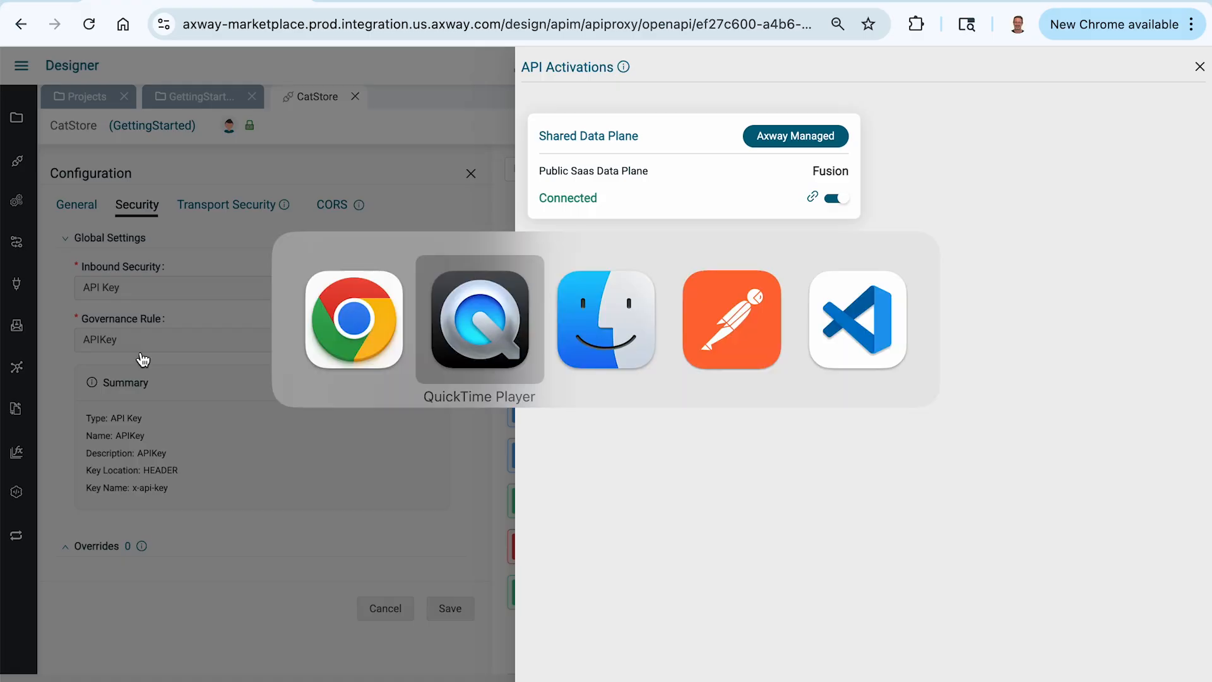
pyautogui.press('super+Tab')
pyautogui.press('super+Tab')
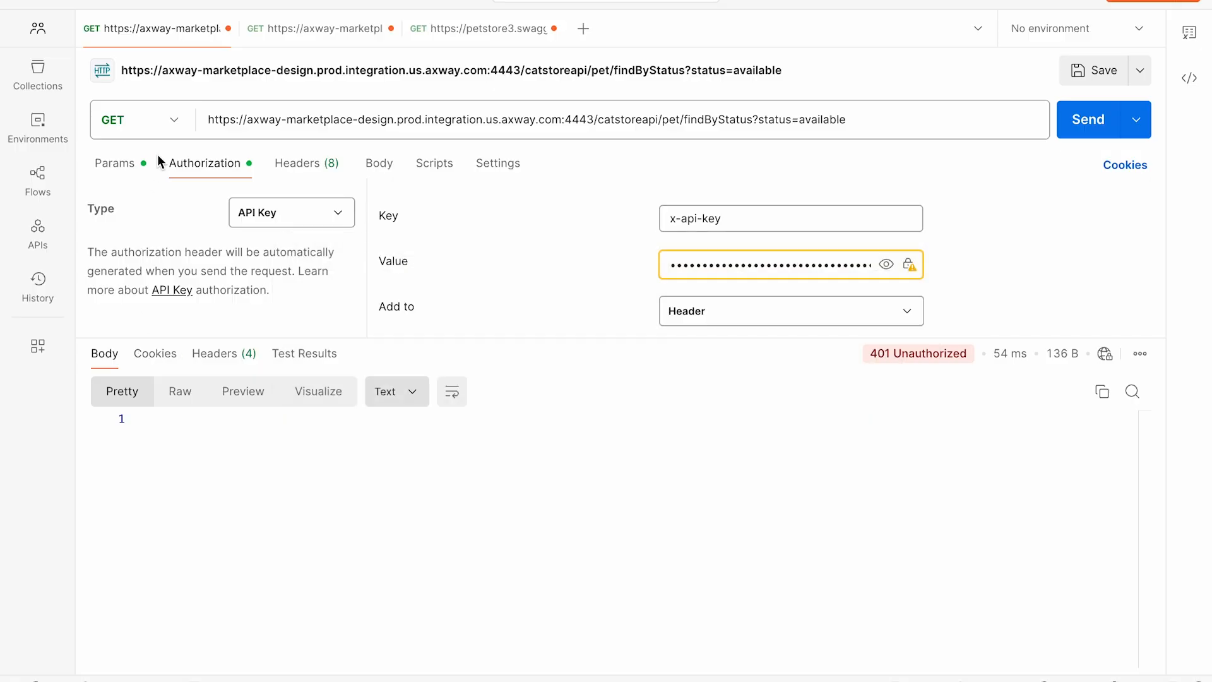
pyautogui.click(117, 168)
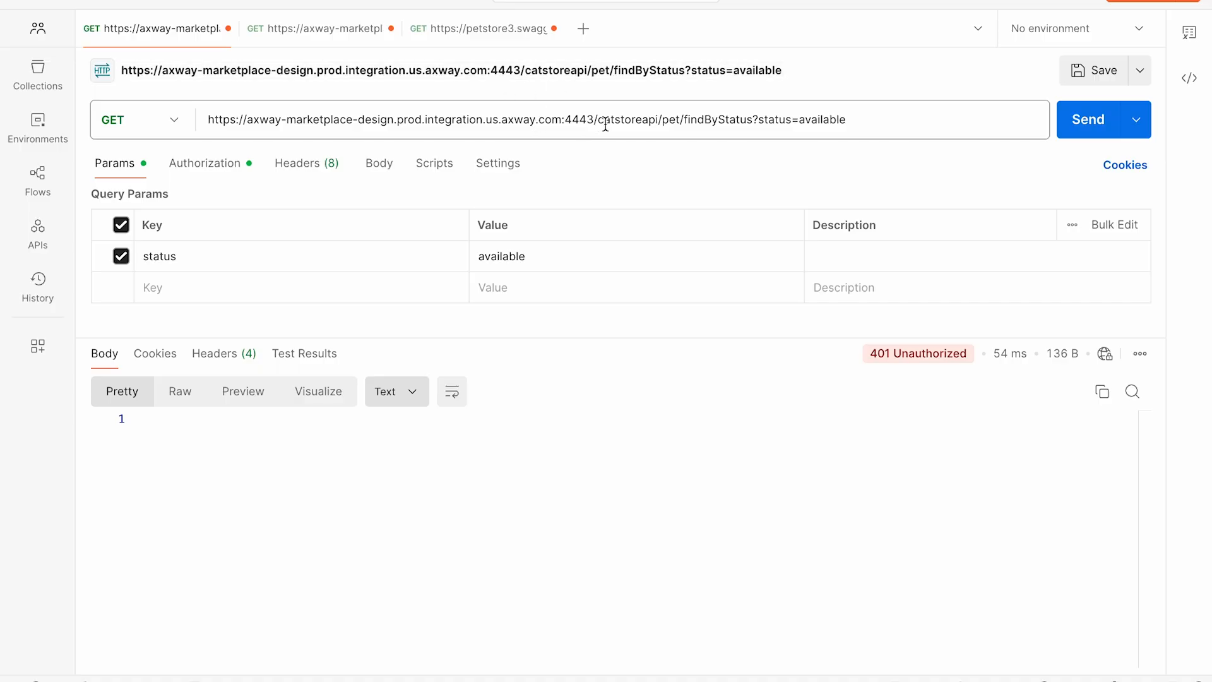
# Step: Send the CatStore GET request to pet/findByStatus with status=available, repeating it until pet data is returned
pyautogui.doubleClick(658, 119)
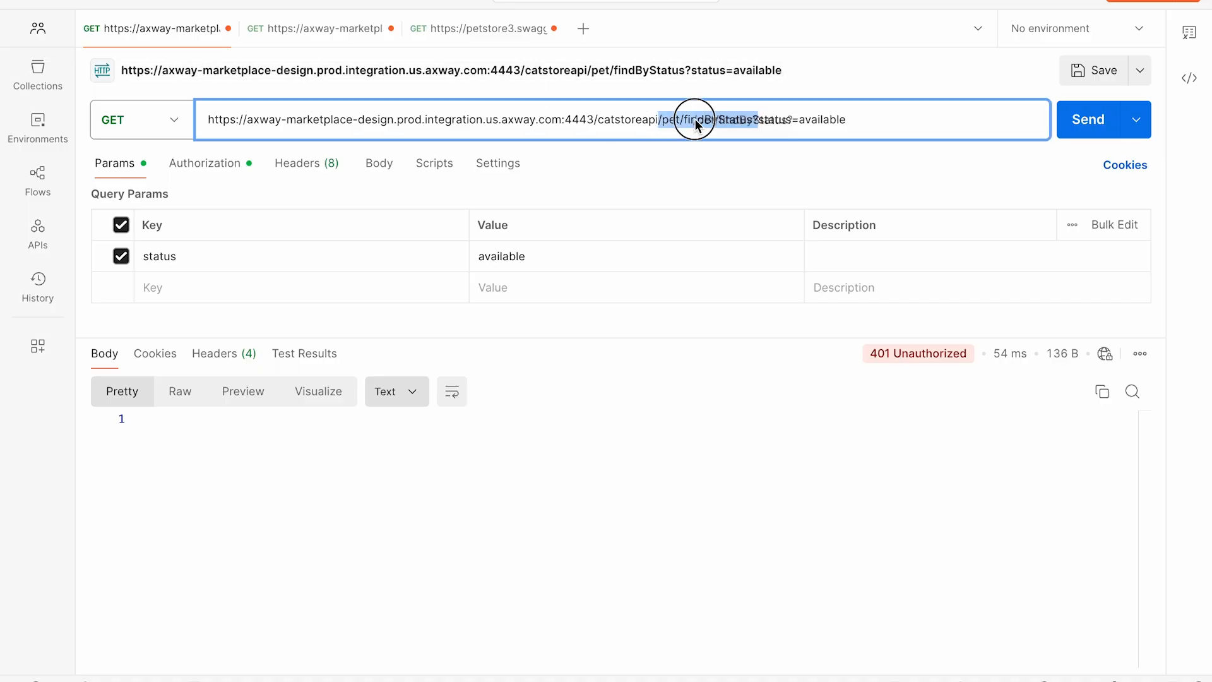
pyautogui.moveTo(662, 119); pyautogui.dragTo(751, 120)
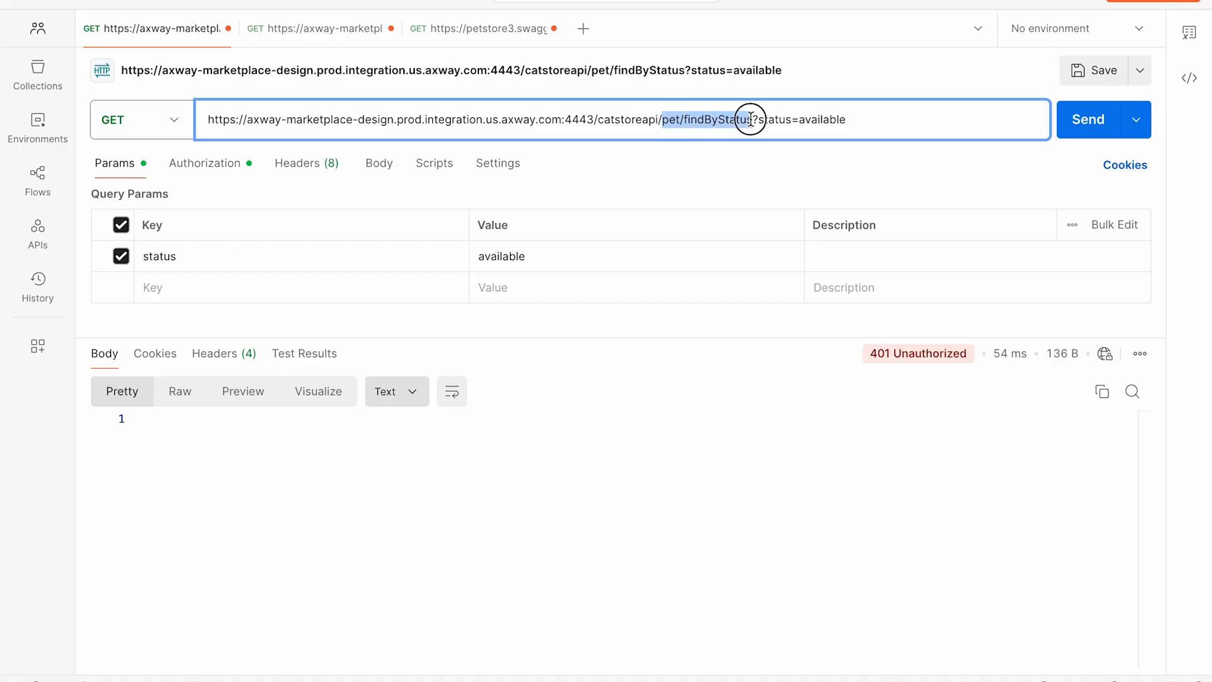
pyautogui.click(1107, 126)
pyautogui.click(1087, 128)
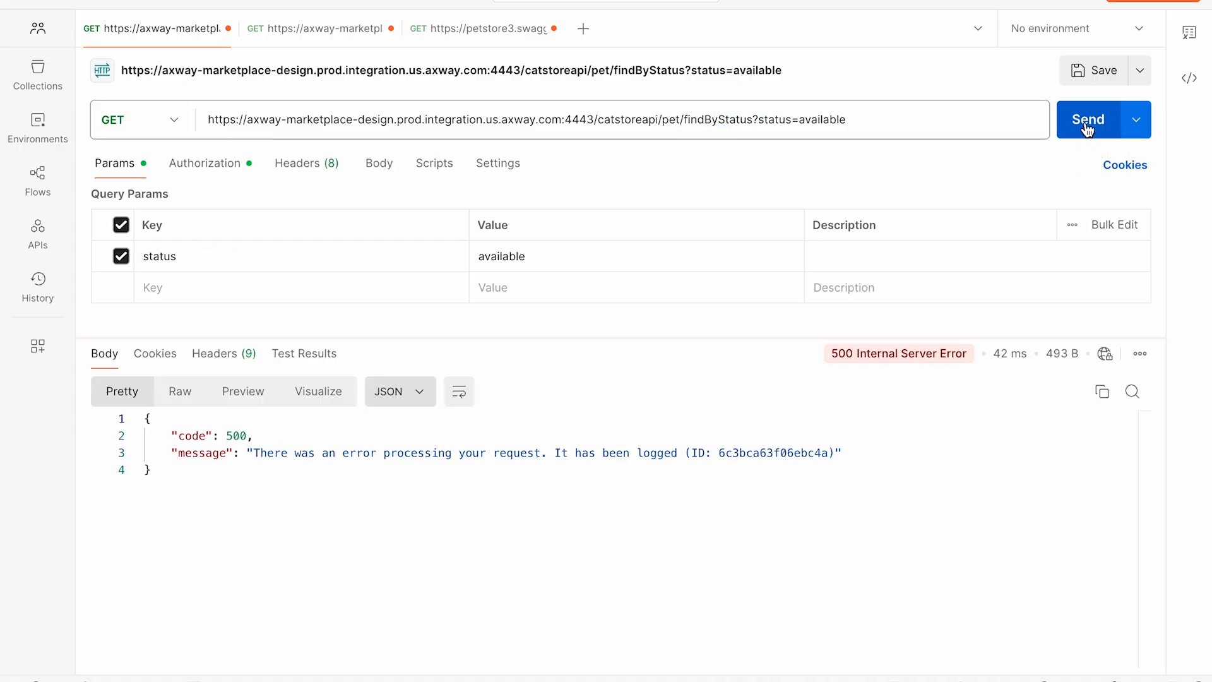
pyautogui.click(1087, 128)
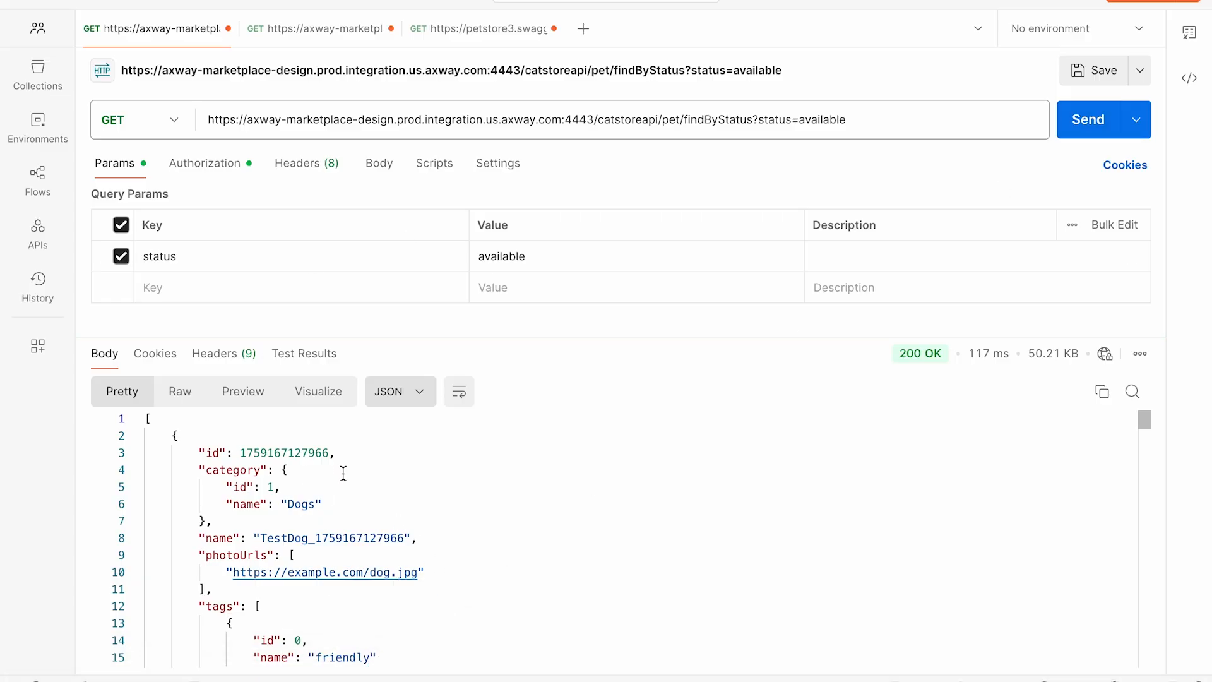
# Step: Send the direct petstore3.swagger.io findByStatus request with status=available, retrying it for comparison with the CatStore API
pyautogui.click(487, 30)
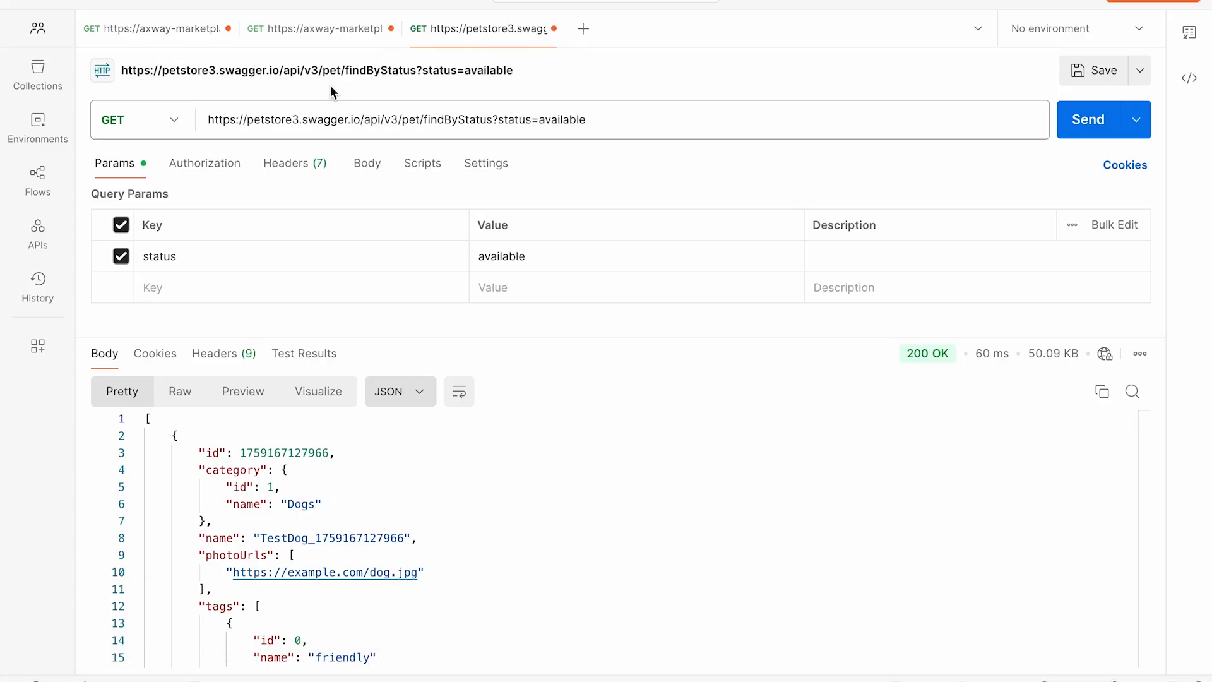
pyautogui.moveTo(254, 119); pyautogui.dragTo(397, 119)
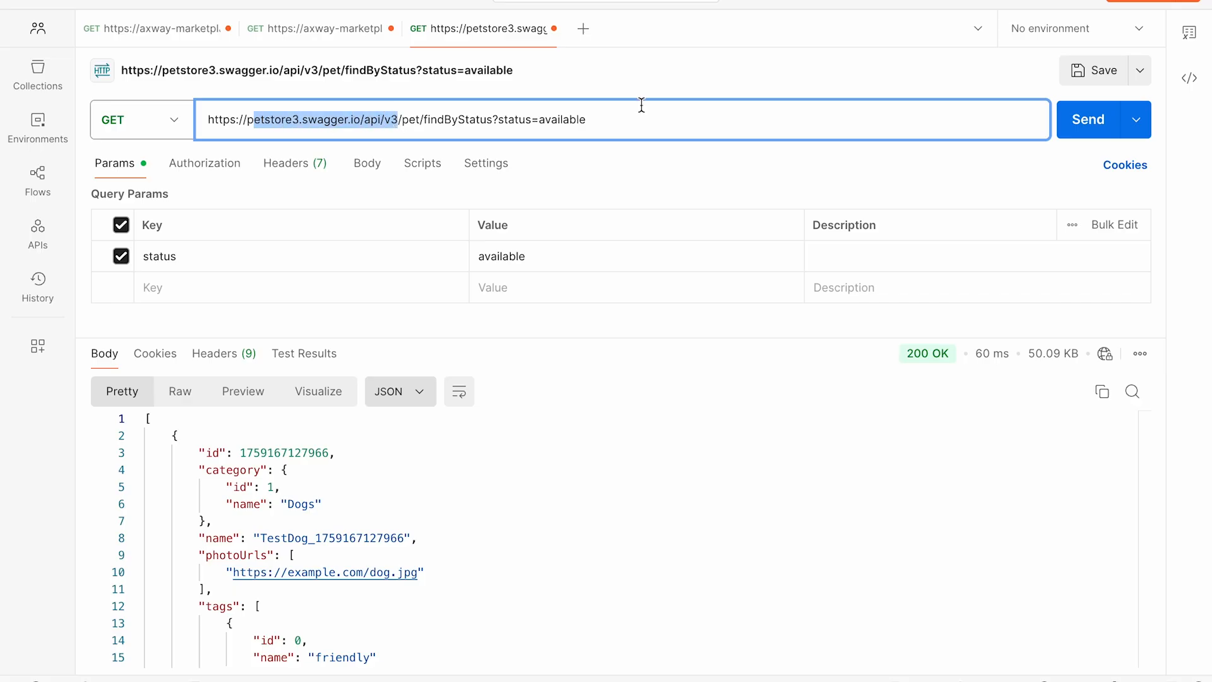
pyautogui.click(1087, 118)
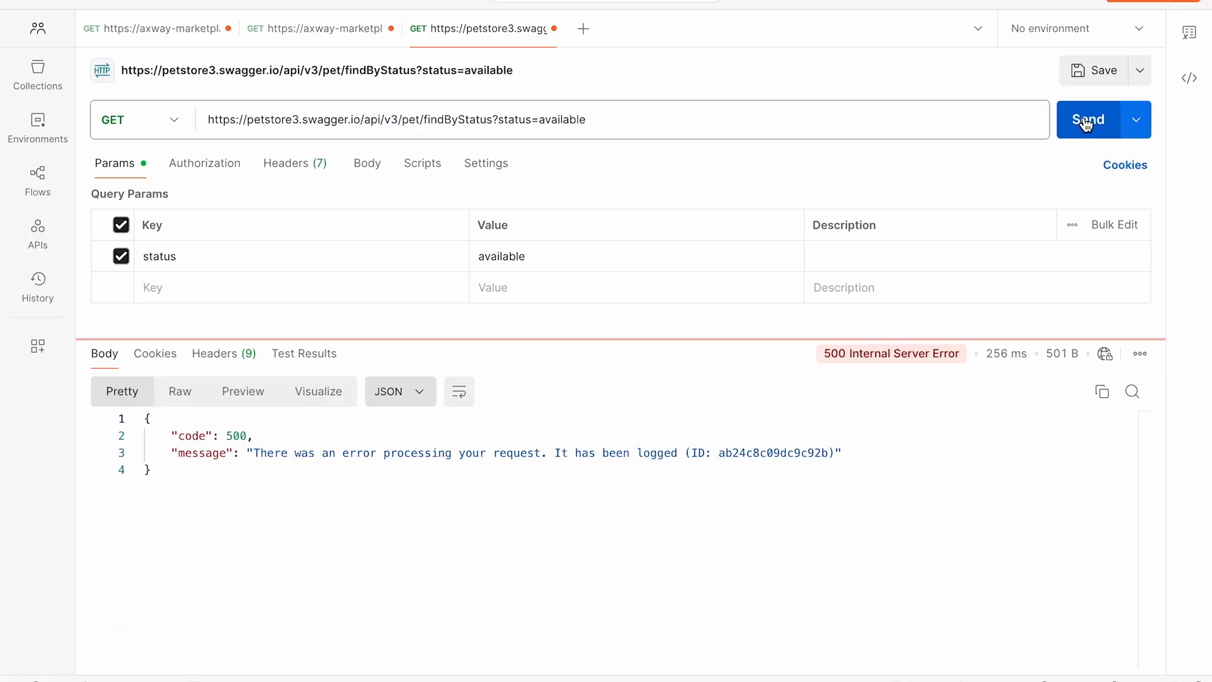
pyautogui.click(1086, 119)
pyautogui.click(1086, 118)
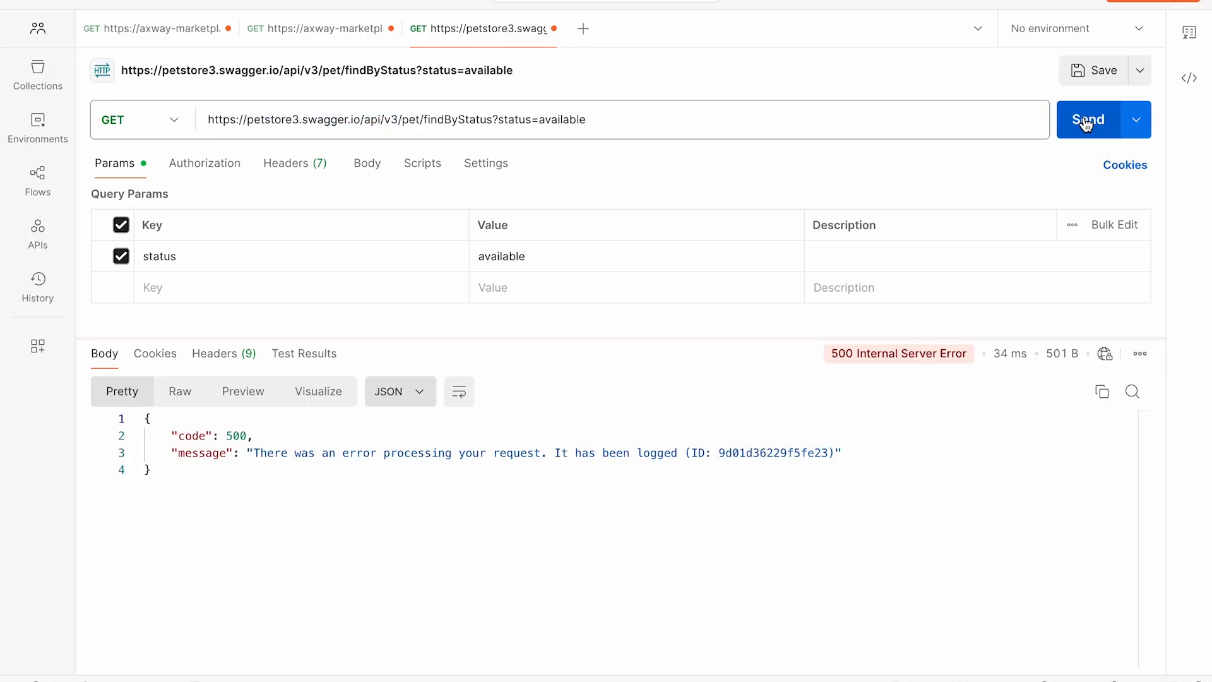
pyautogui.click(1087, 121)
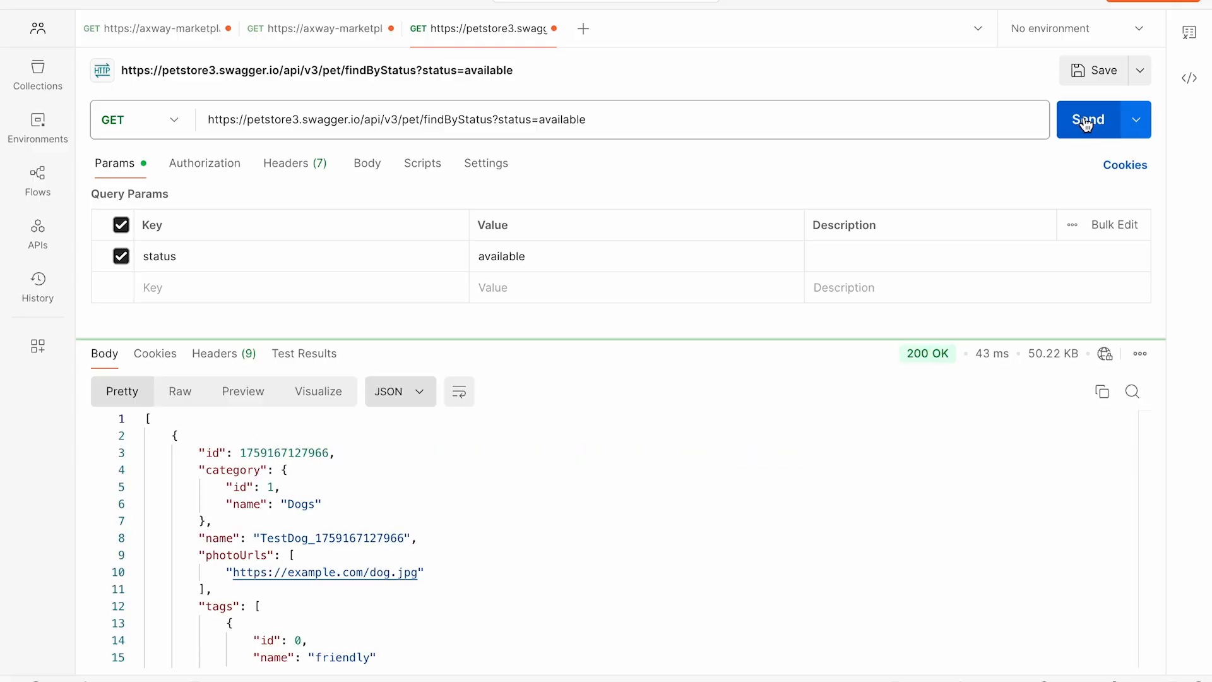
# Step: Return to the CatStore findByStatus request and resend it until it succeeds
pyautogui.click(159, 29)
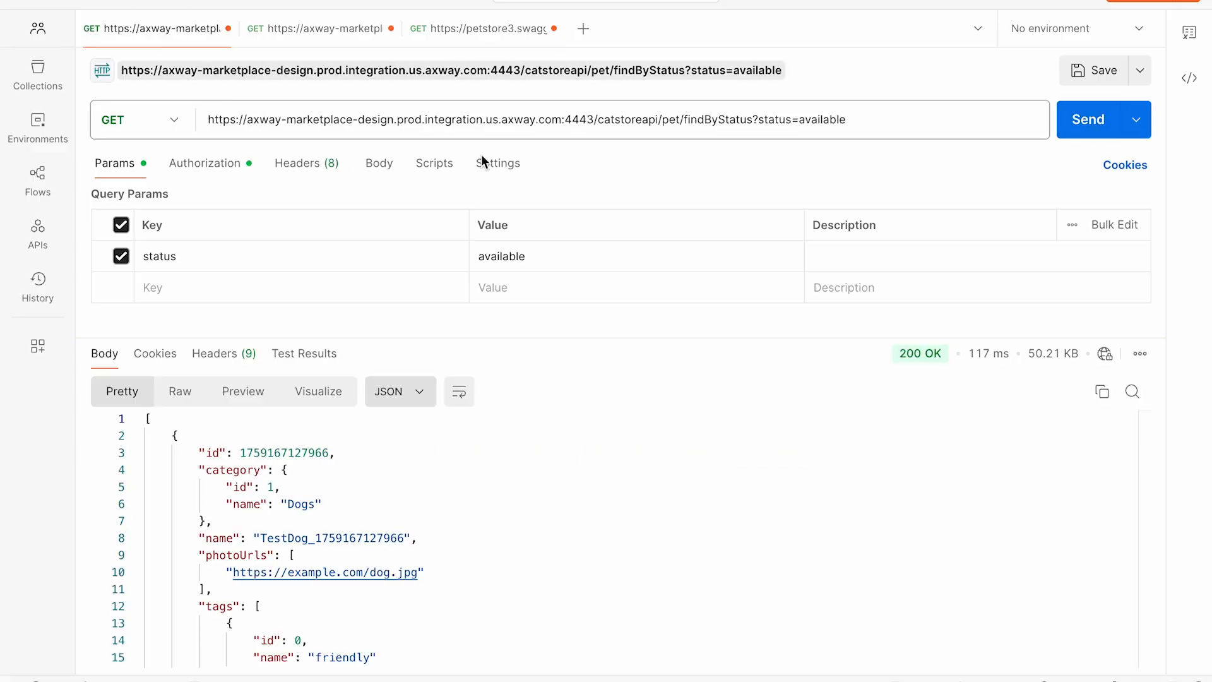
pyautogui.click(1087, 119)
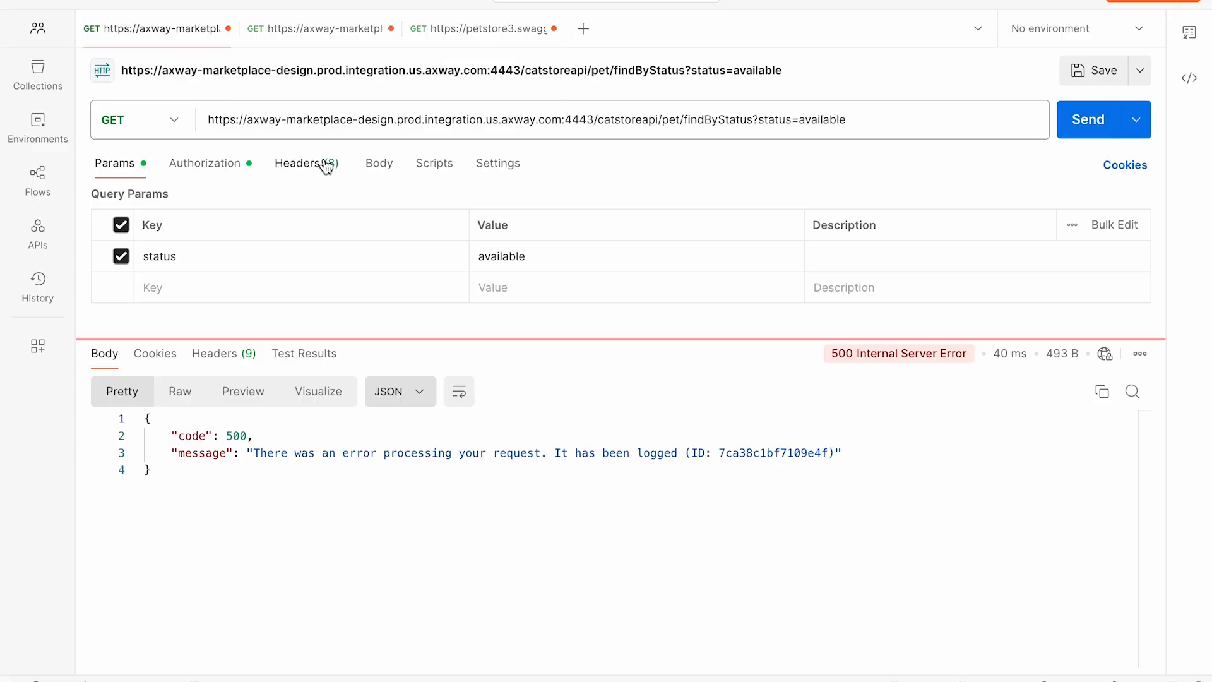
pyautogui.click(1086, 131)
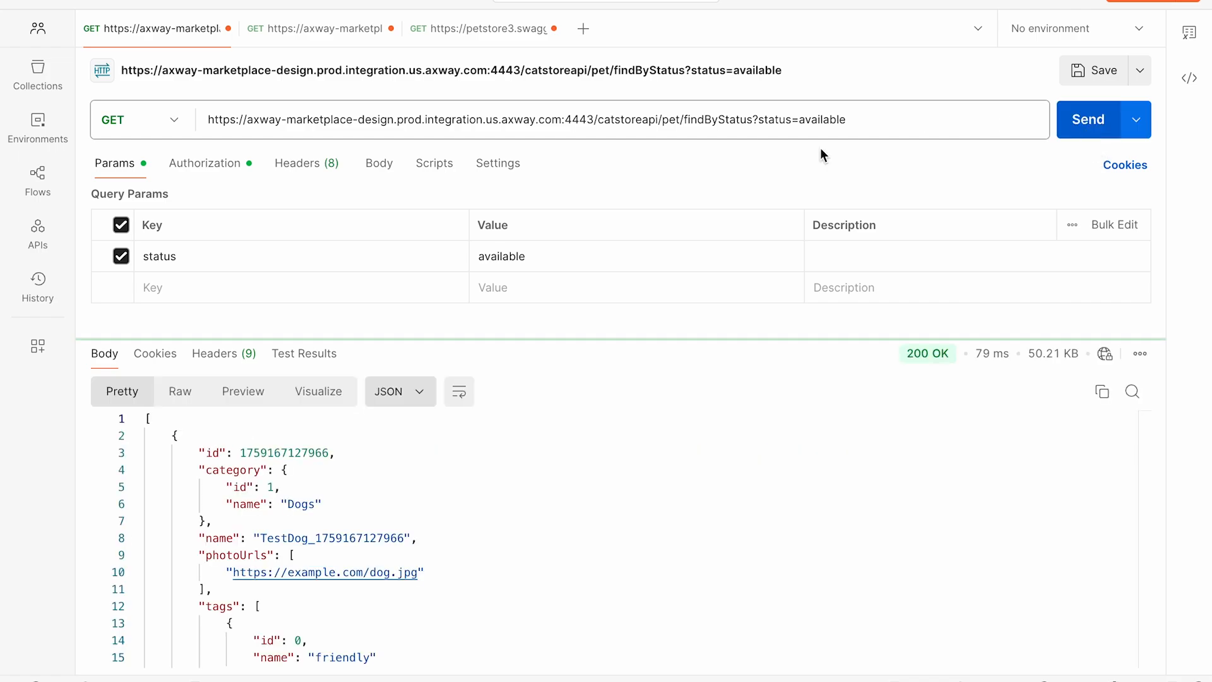
# Step: Test the CatStore findByStatus request with authorization set to No Auth, and restore its authorization type to API Key
pyautogui.click(202, 168)
pyautogui.click(262, 213)
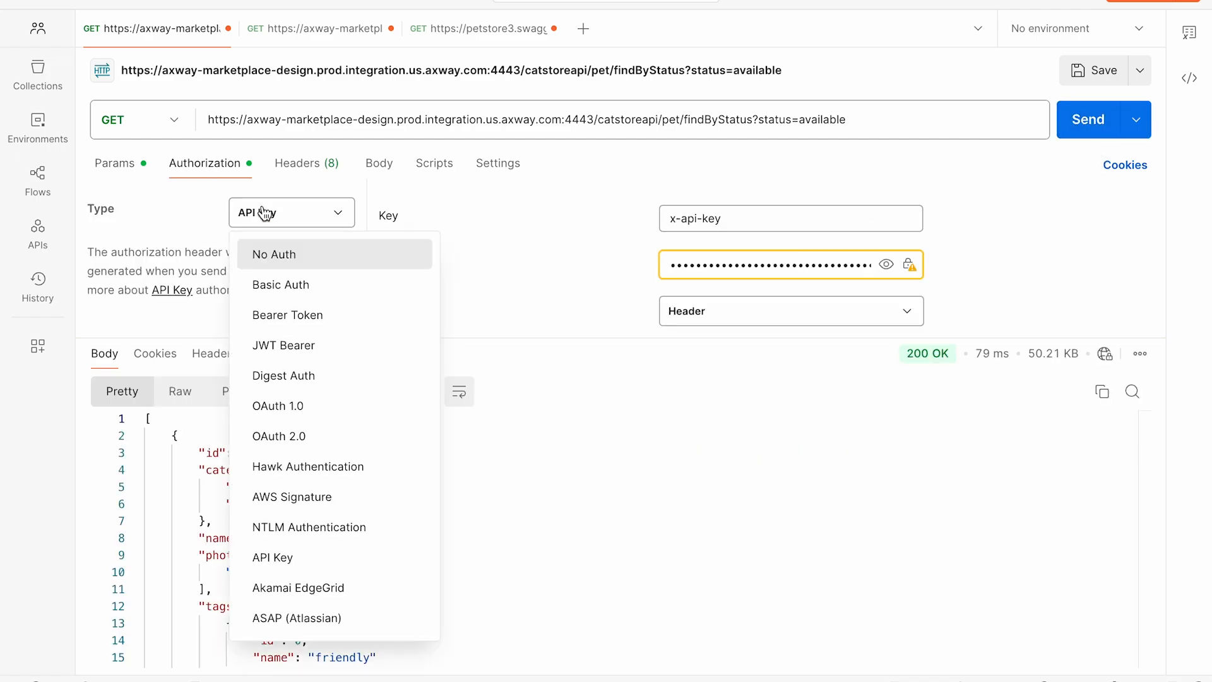
pyautogui.click(288, 255)
pyautogui.click(1074, 129)
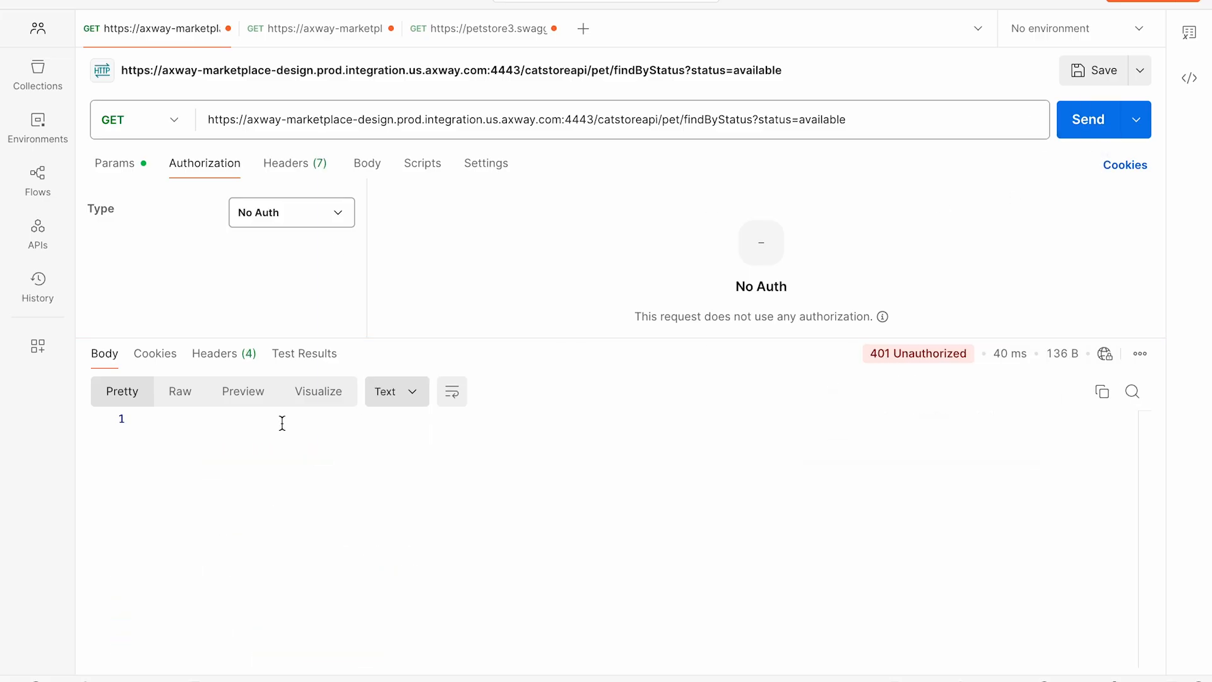
pyautogui.click(278, 220)
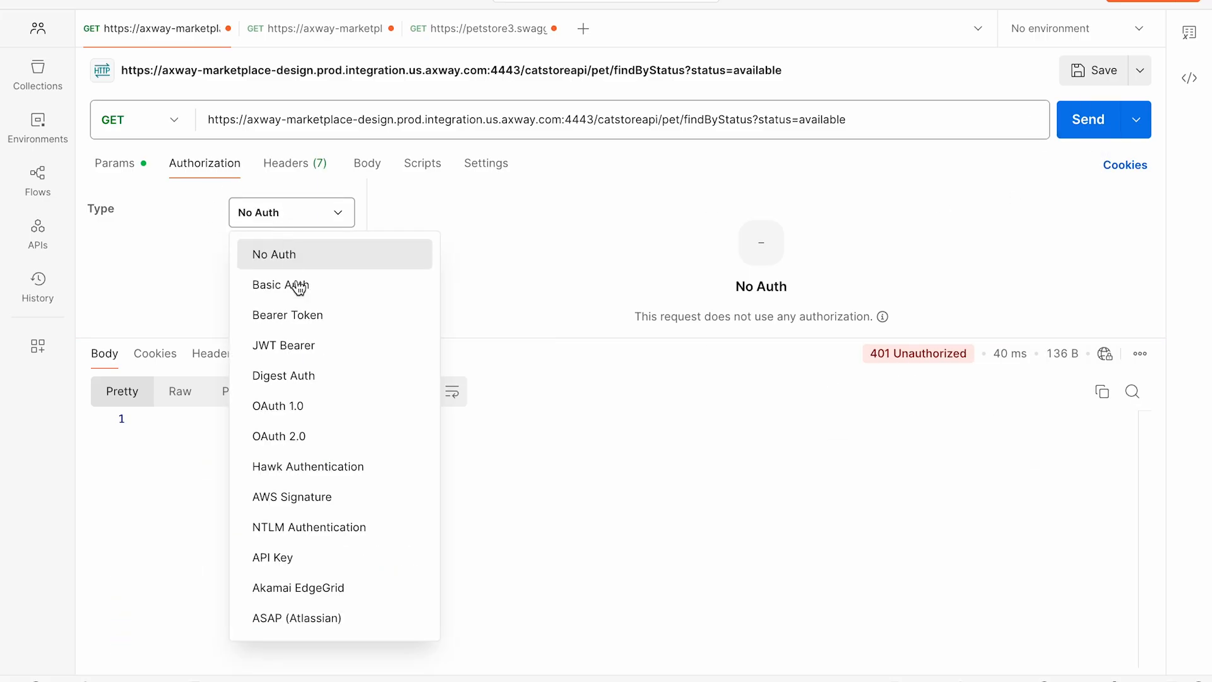
pyautogui.click(280, 557)
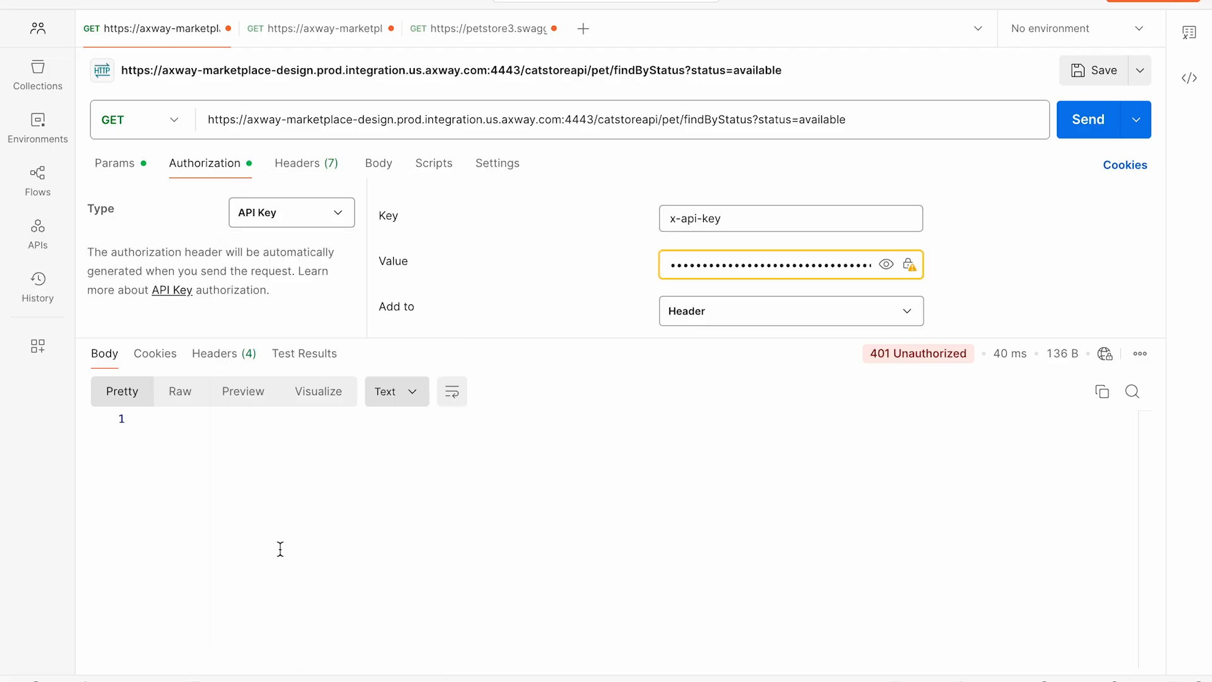
# Step: Send the CatStore pet/findByTags request with tags=dog and show its authorization settings
pyautogui.click(317, 38)
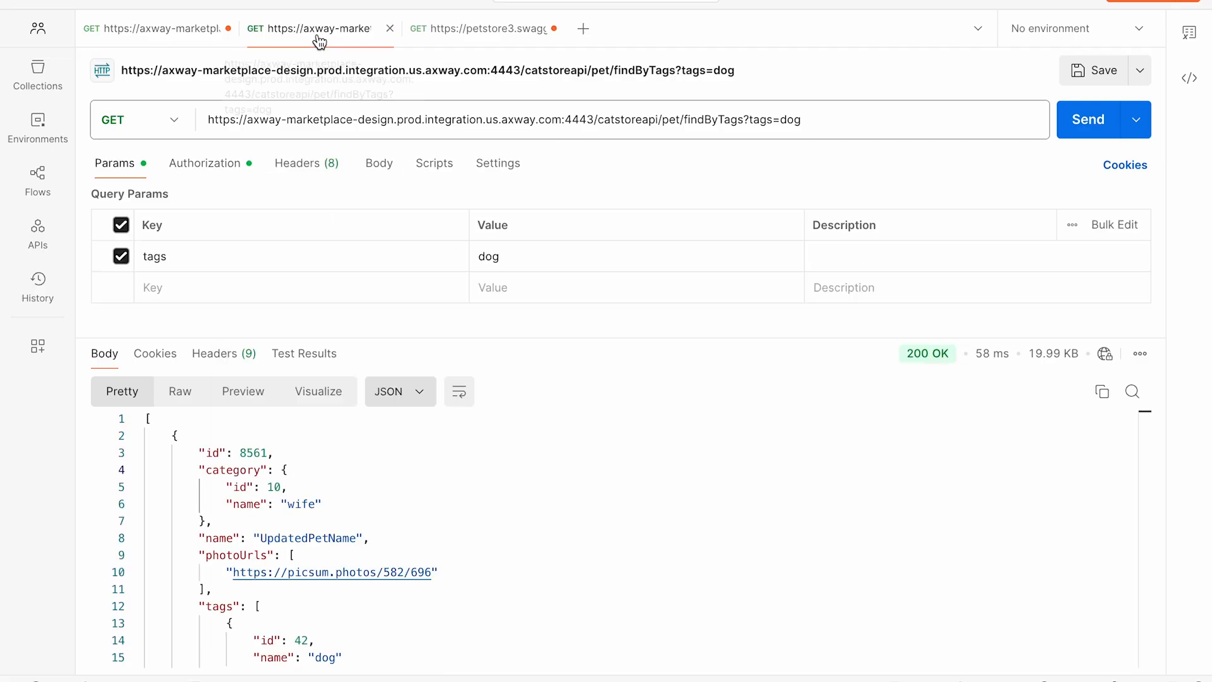
pyautogui.click(657, 120)
pyautogui.hotkey('shift', 'End')
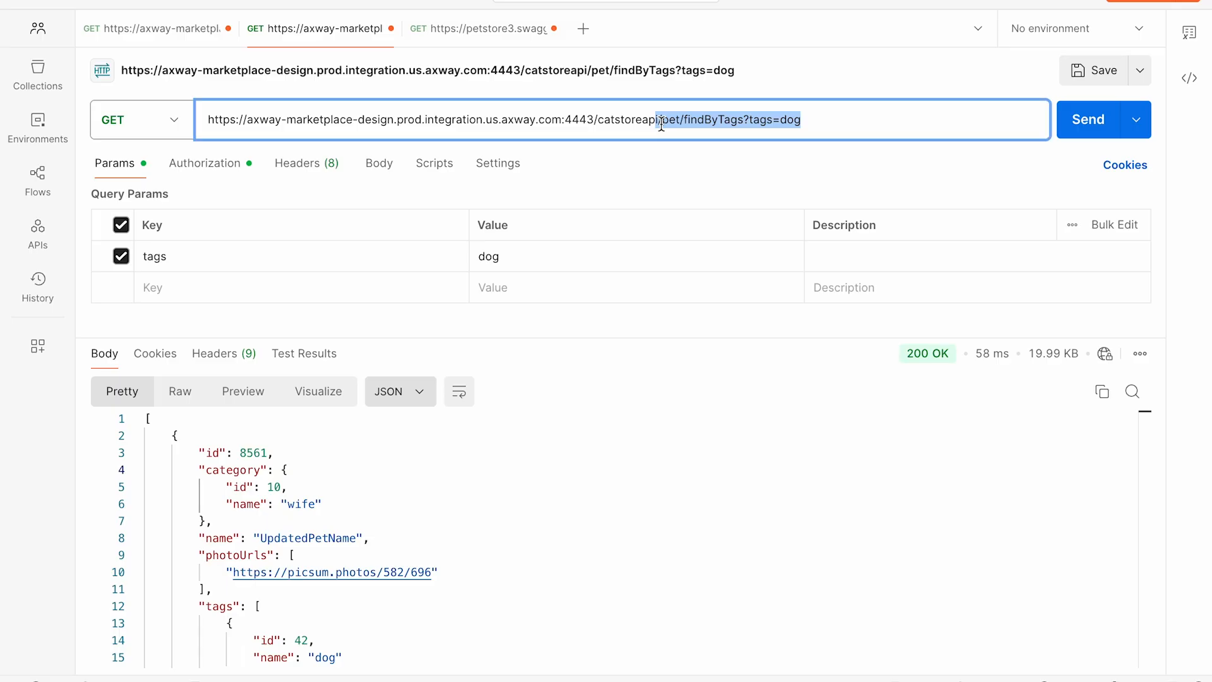
pyautogui.click(1082, 126)
pyautogui.click(1081, 128)
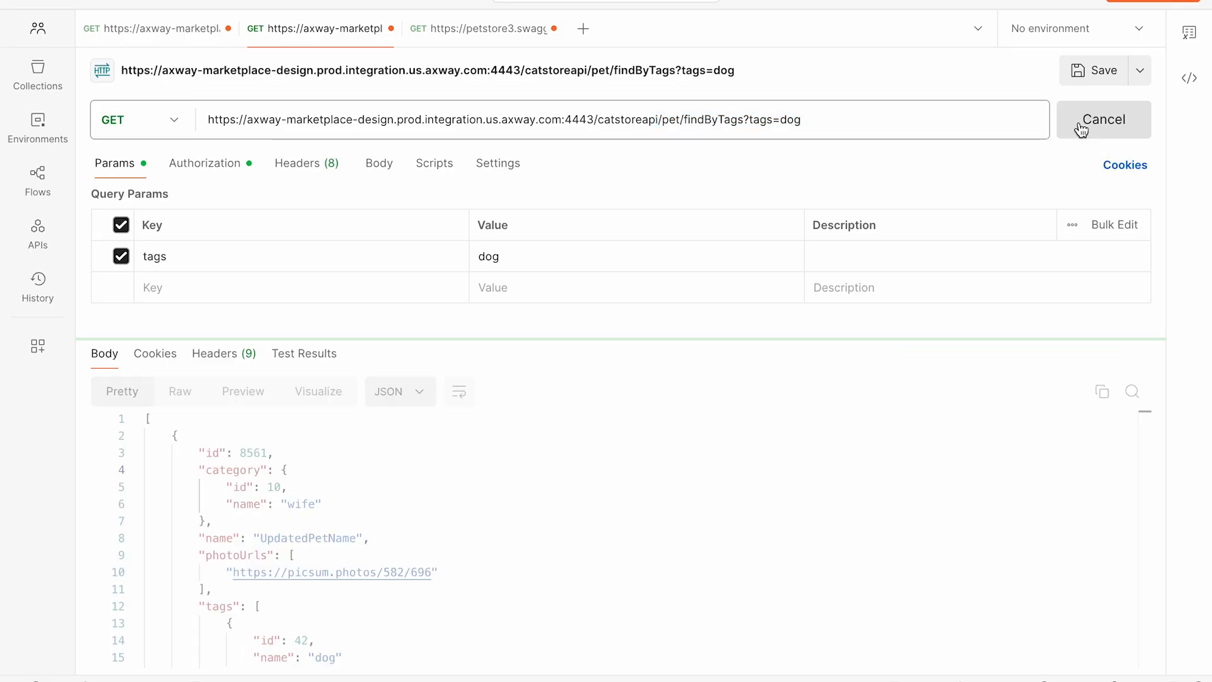
pyautogui.click(1082, 126)
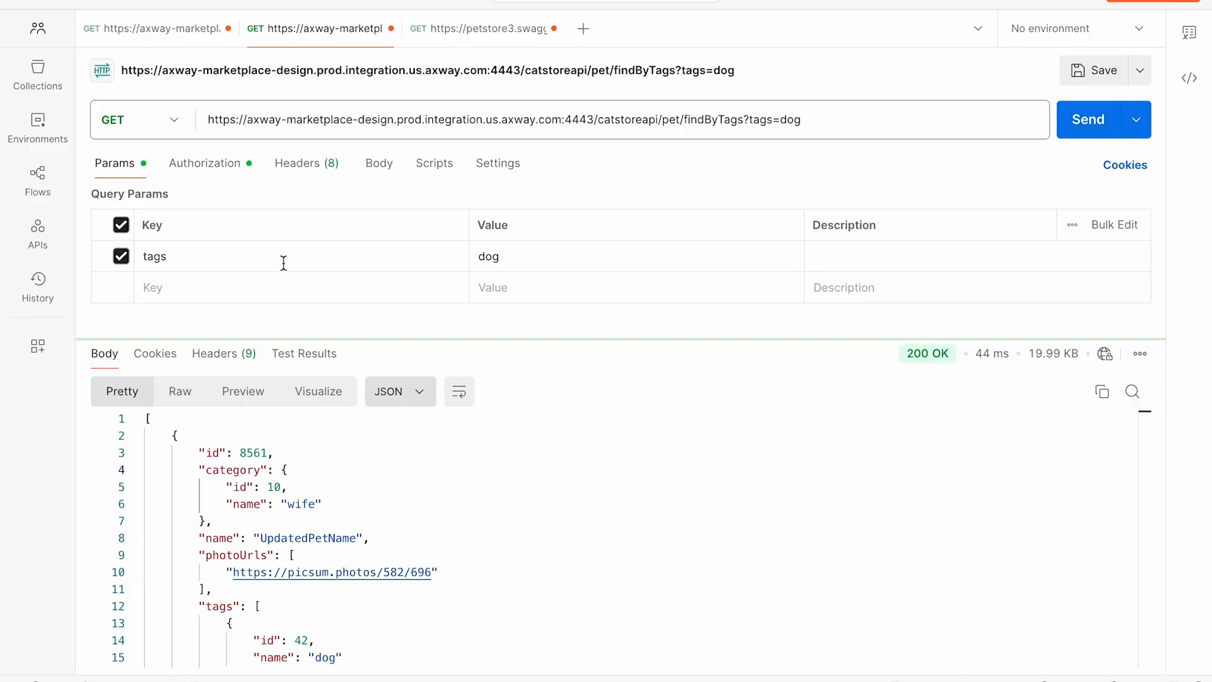
pyautogui.click(210, 165)
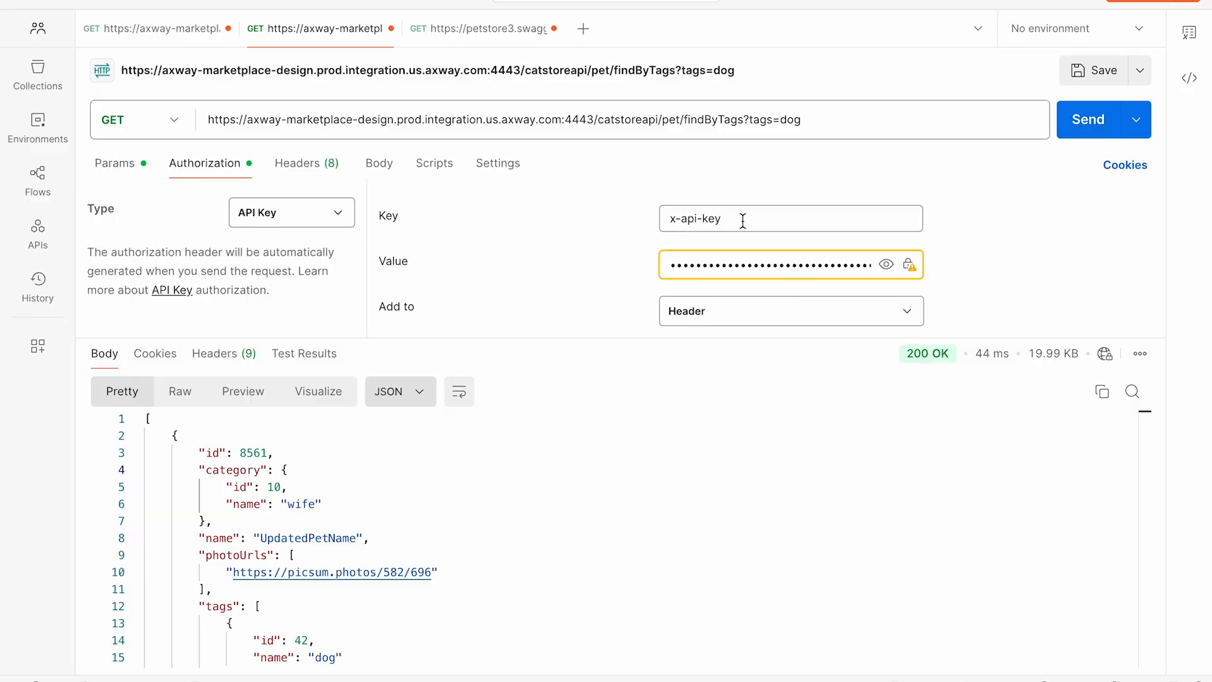
# Step: Switch to the Axway Designer in Chrome, deactivate the CatStore API on the Shared Data Plane and close the API activations
pyautogui.press('super+Tab')
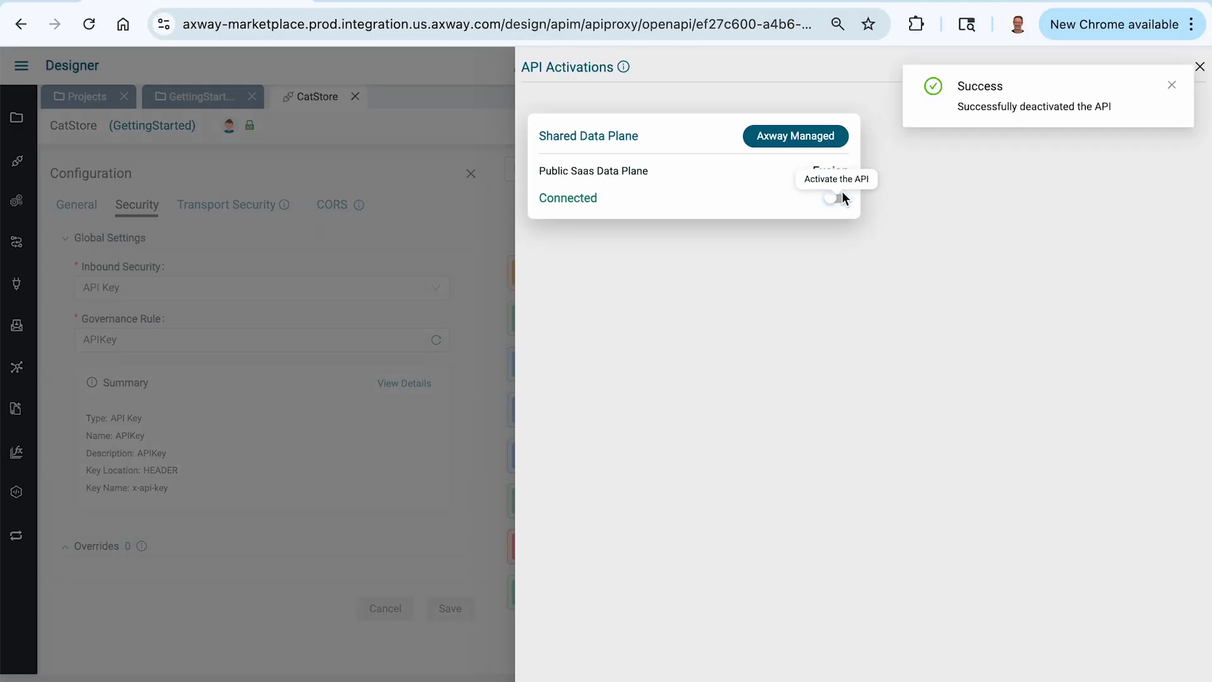
pyautogui.click(459, 233)
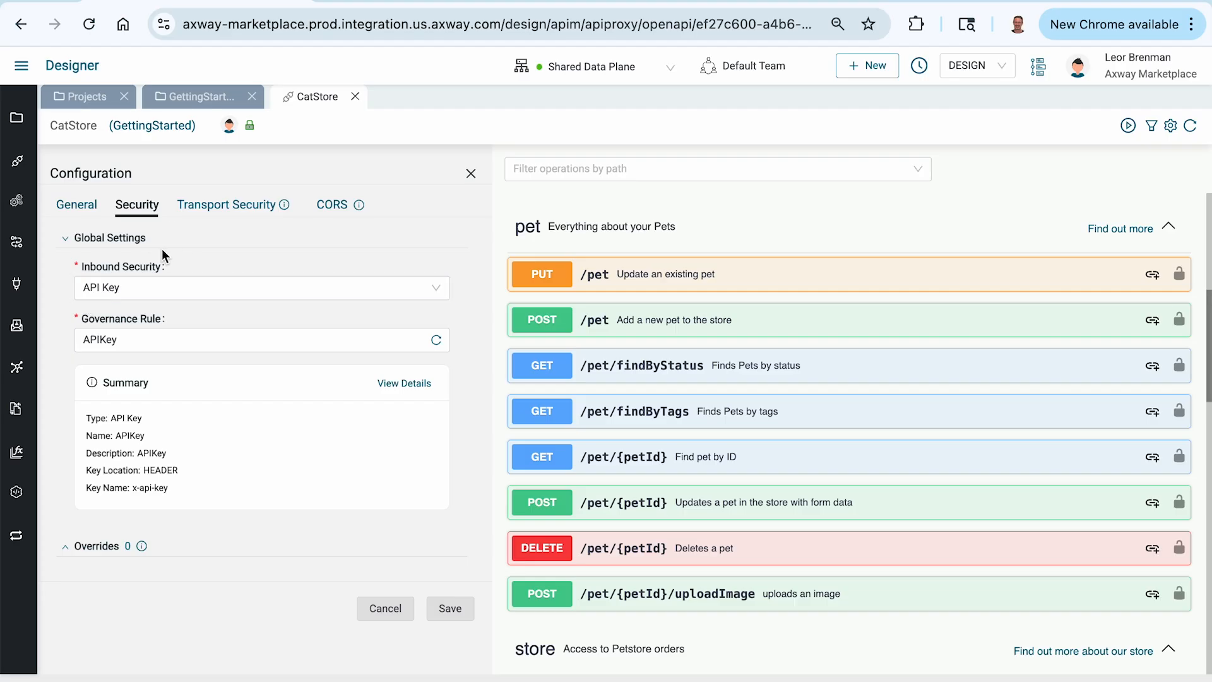
# Step: Add a security override for the GET /pet/findByStatus operation with Inbound Security set to None
pyautogui.click(103, 546)
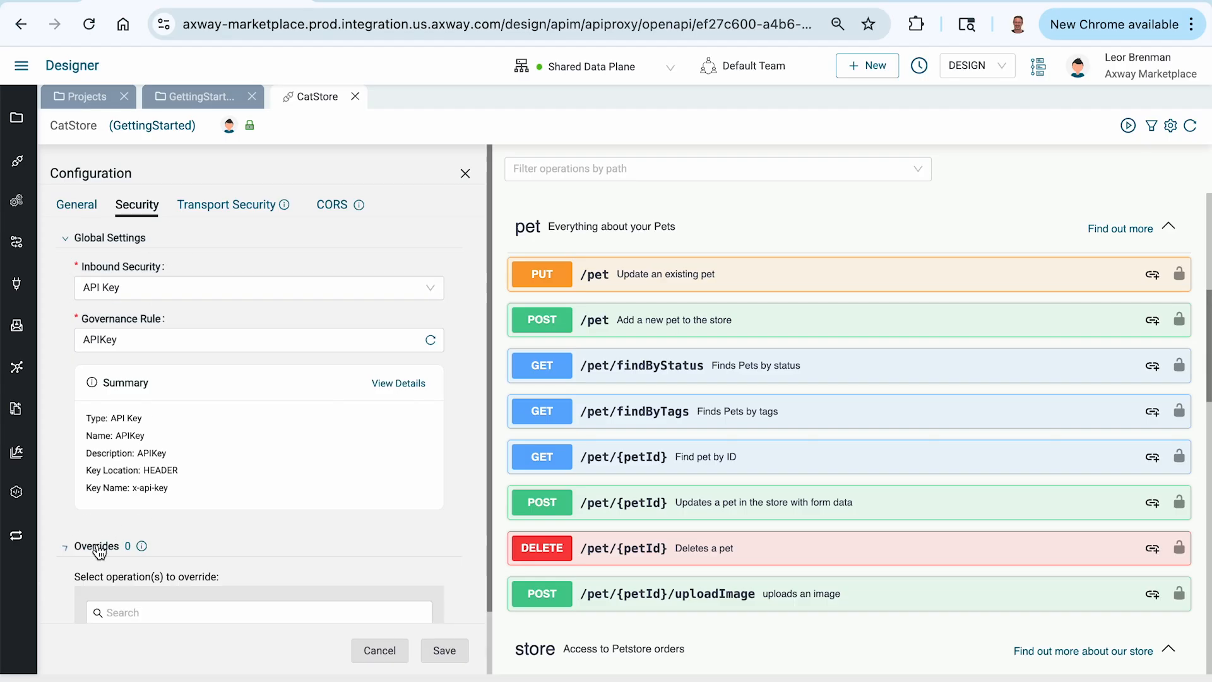
pyautogui.scroll(-3, 202, 552)
pyautogui.scroll(-6, 203, 546)
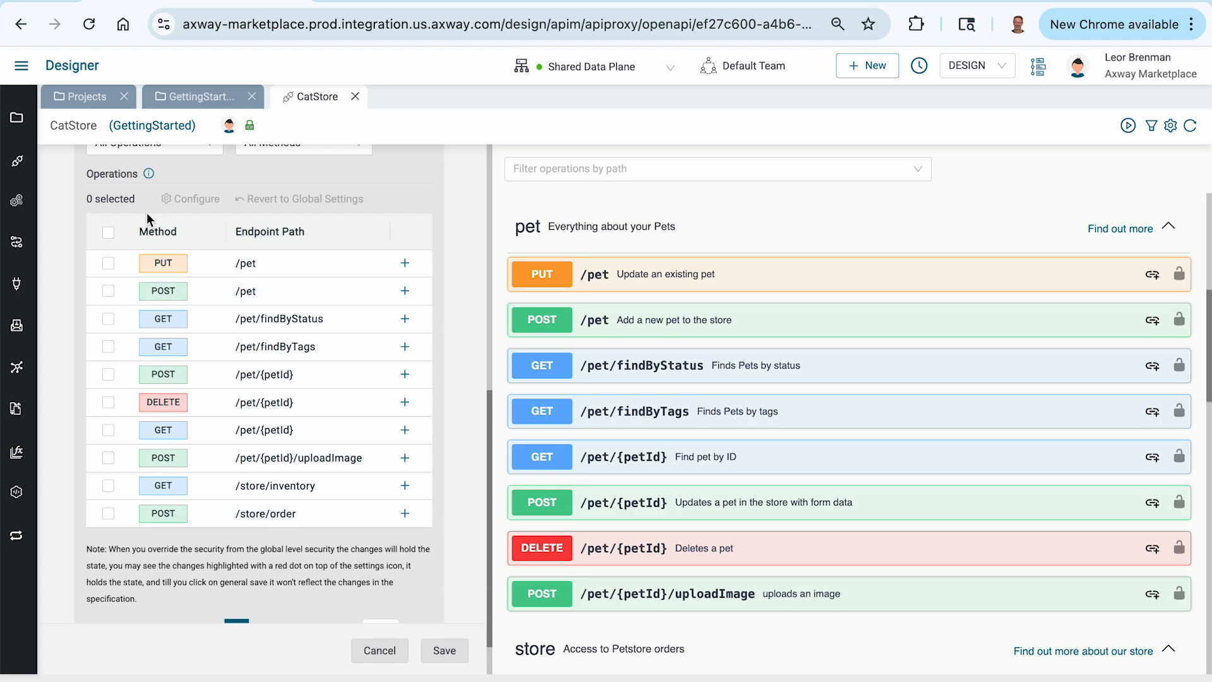
pyautogui.scroll(2, 147, 196)
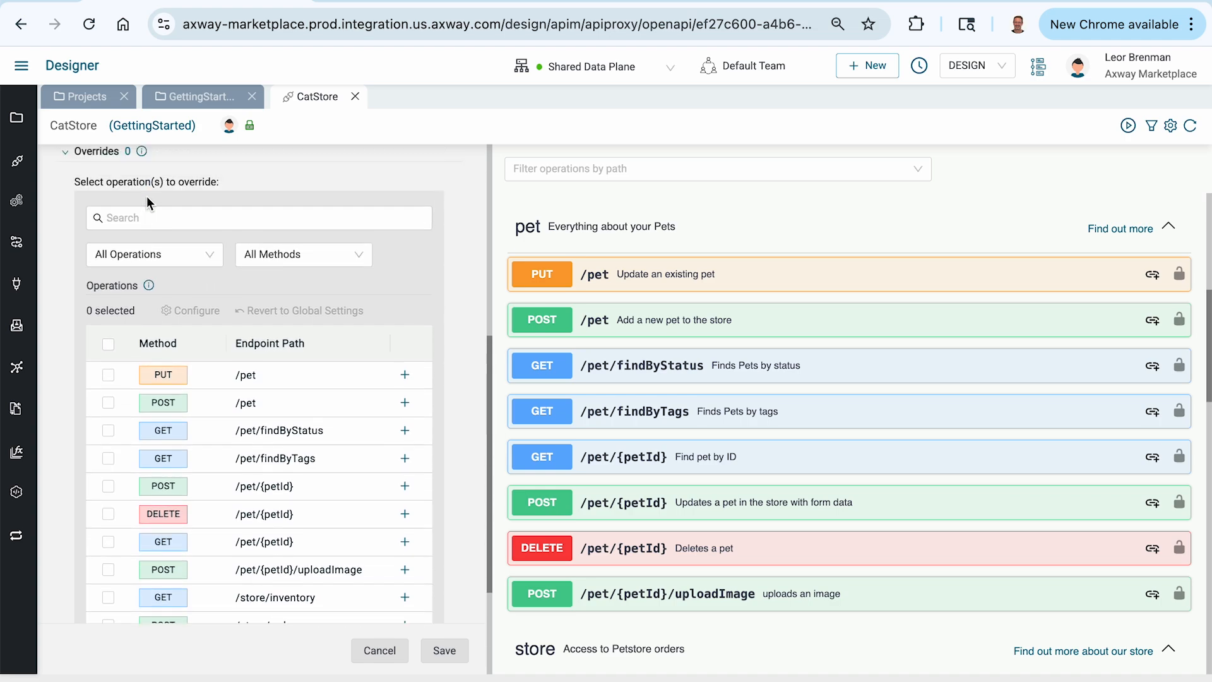
pyautogui.scroll(1, 146, 195)
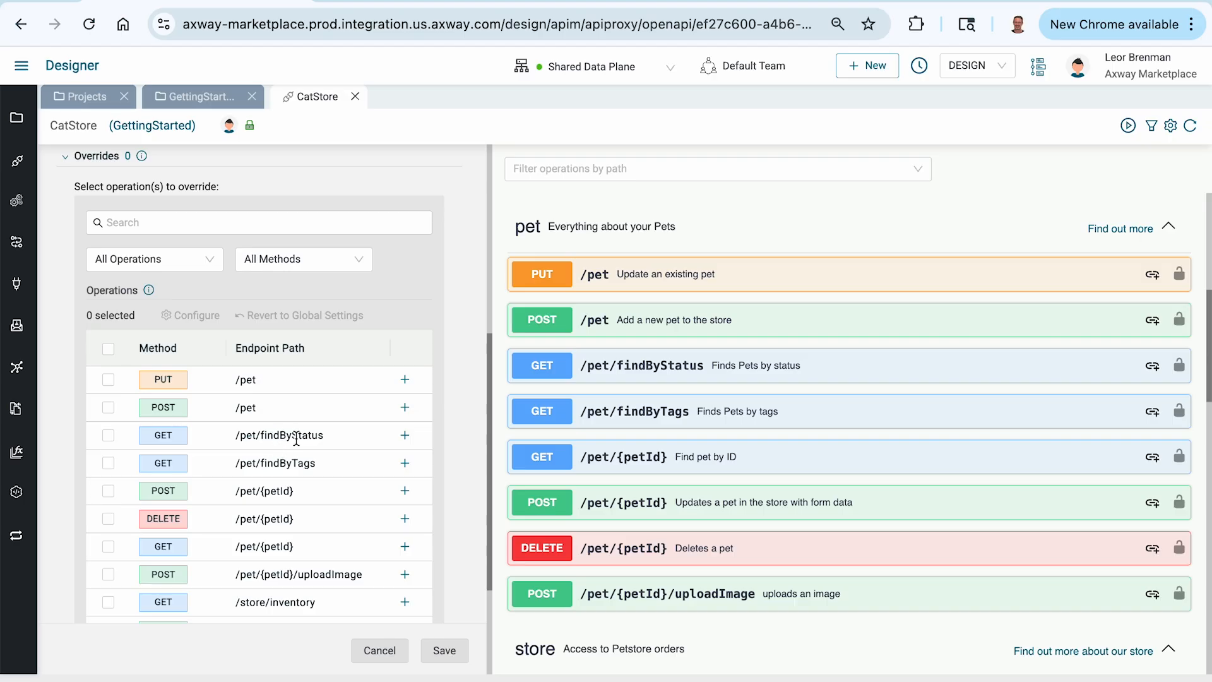
pyautogui.click(405, 436)
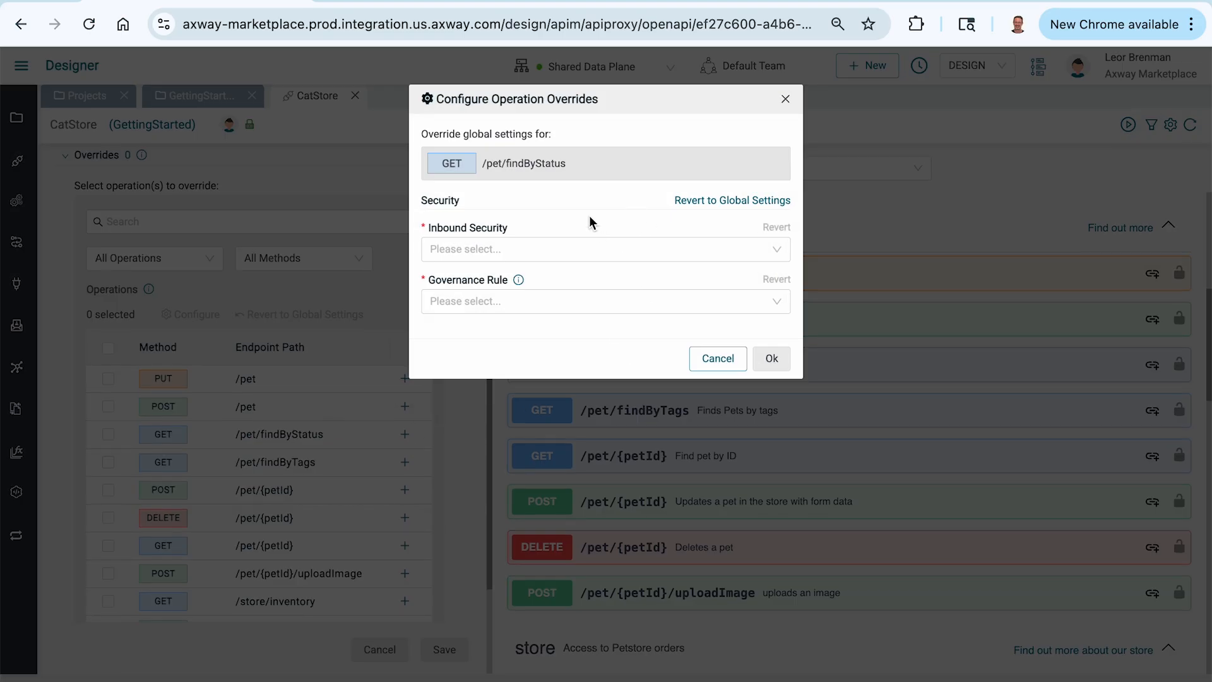
pyautogui.click(541, 249)
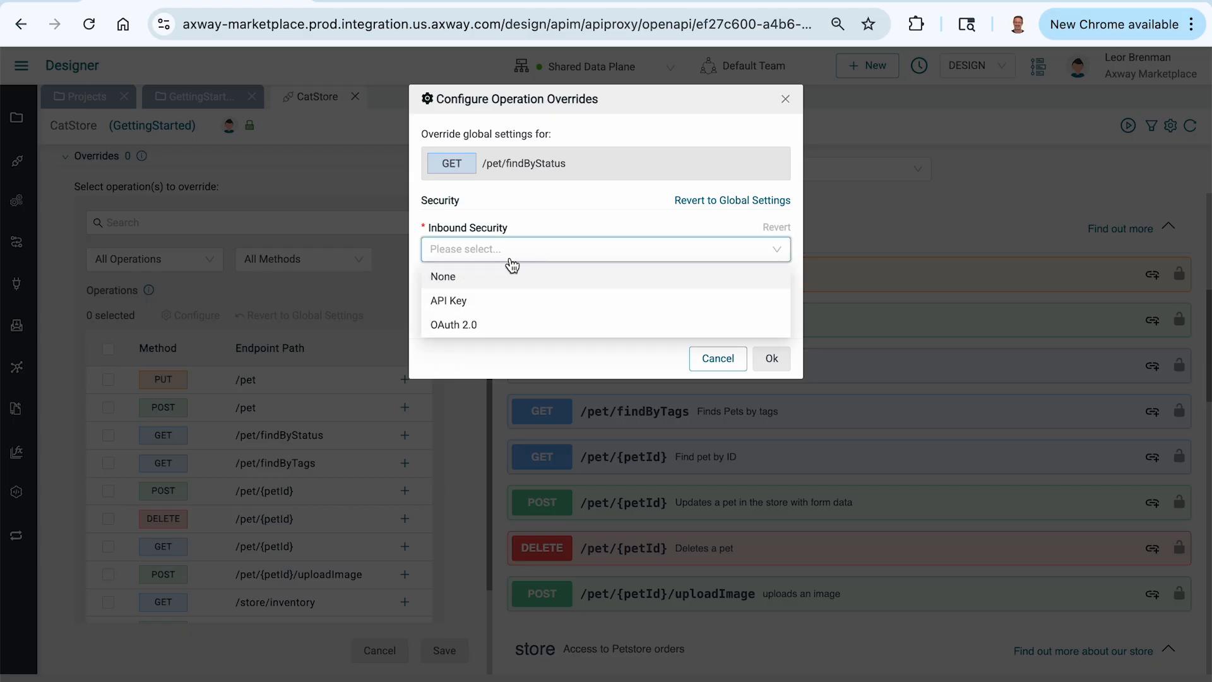
pyautogui.click(448, 277)
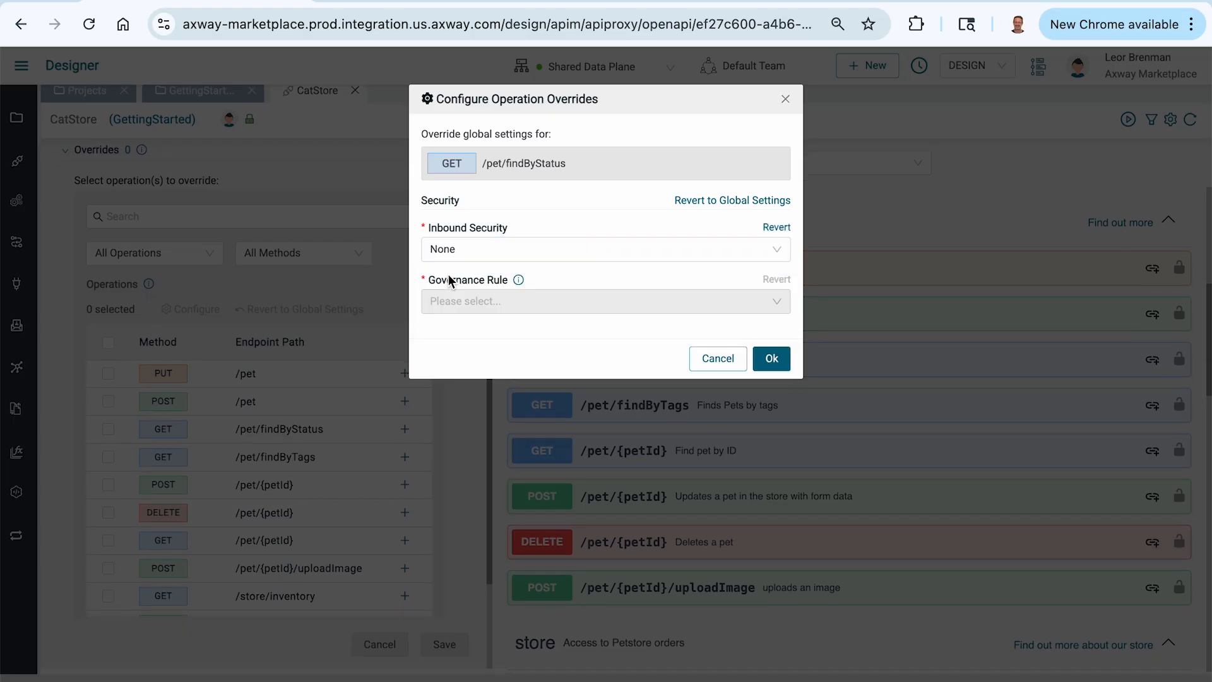
pyautogui.click(771, 359)
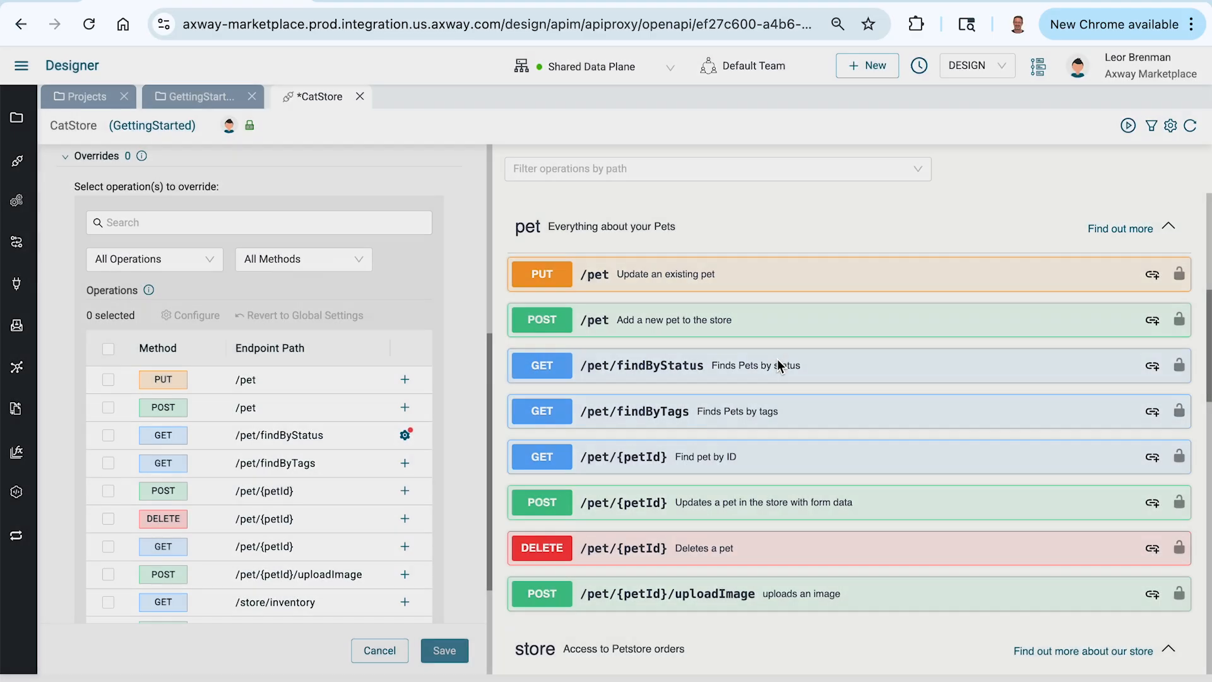
pyautogui.moveTo(454, 660)
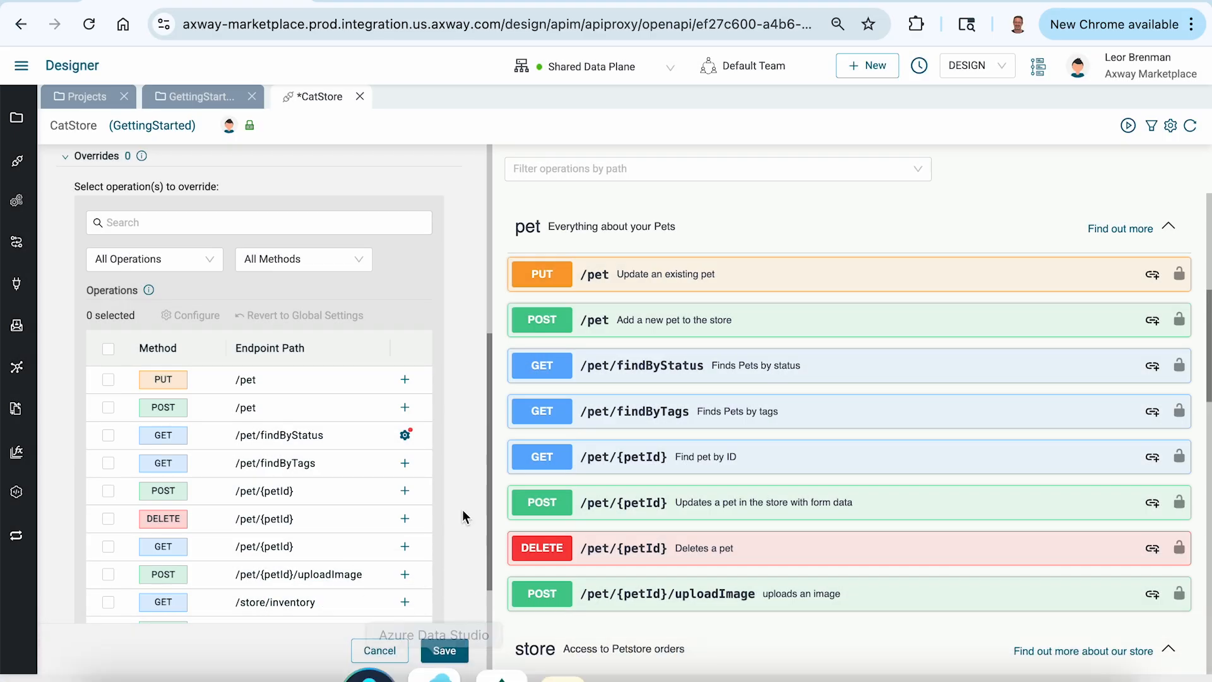
# Step: Save the CatStore security override and activate the API on the Shared Data Plane
pyautogui.click(444, 651)
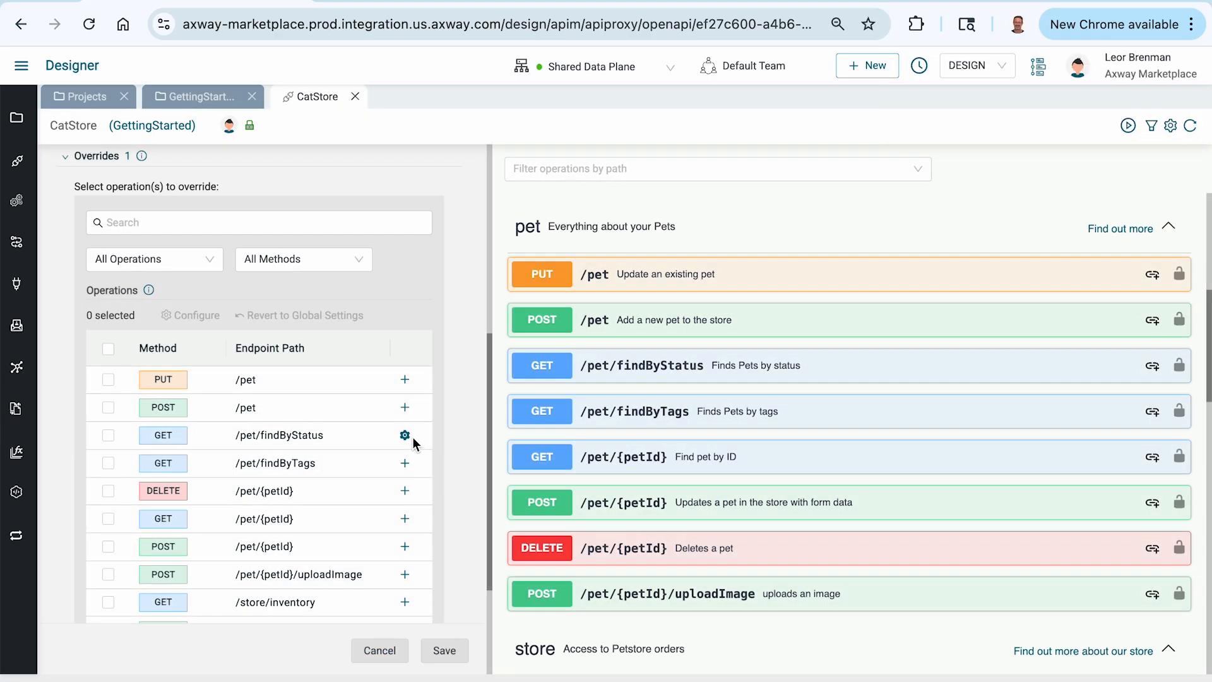
pyautogui.scroll(6, 400, 248)
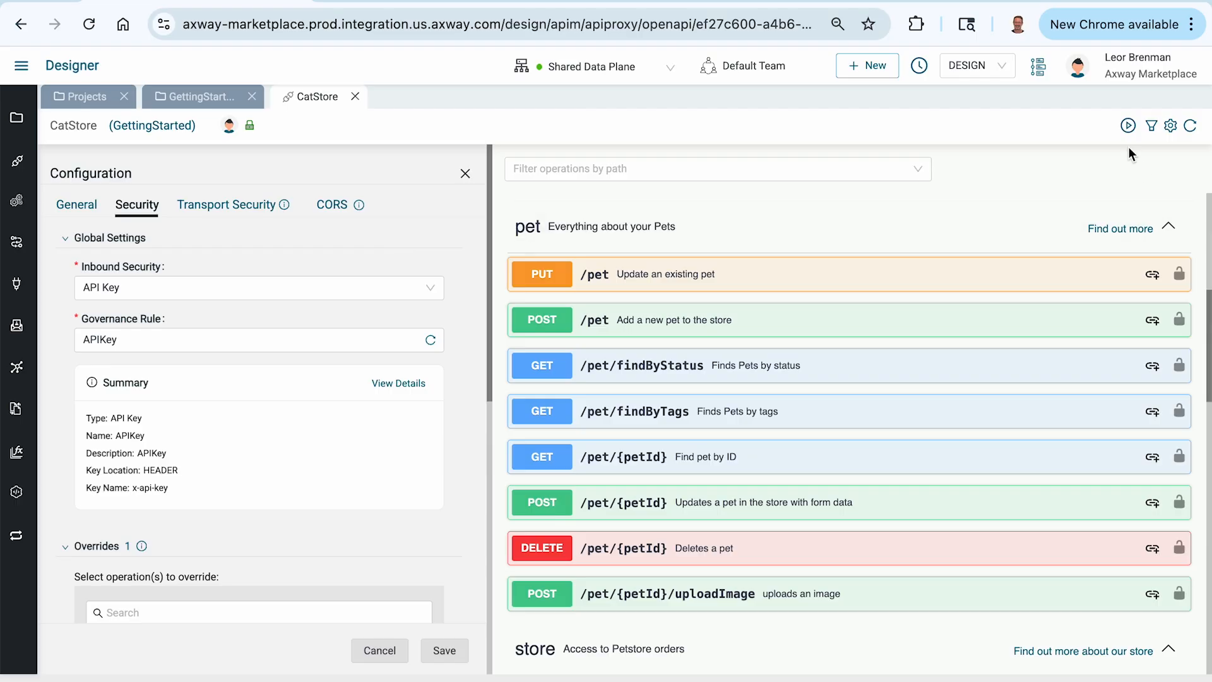
pyautogui.click(1129, 130)
pyautogui.click(838, 199)
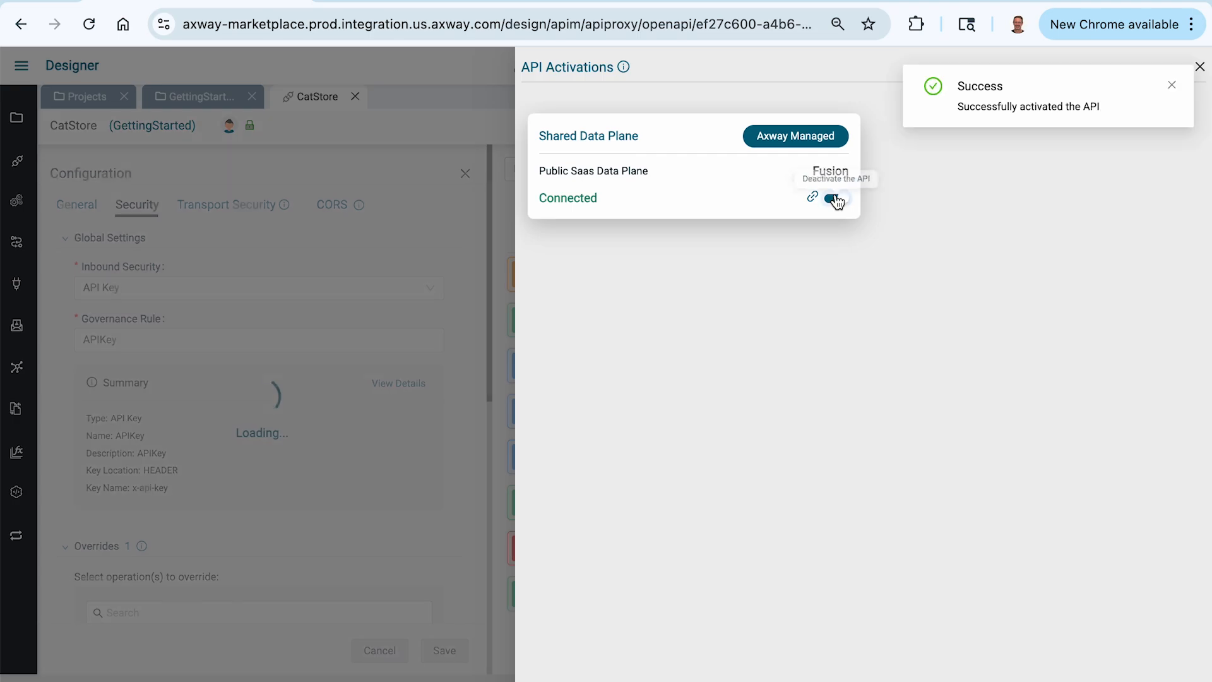
# Step: Switch to Postman and send the CatStore pet/findByStatus request with status=available using API Key authorization
pyautogui.press('super+Tab')
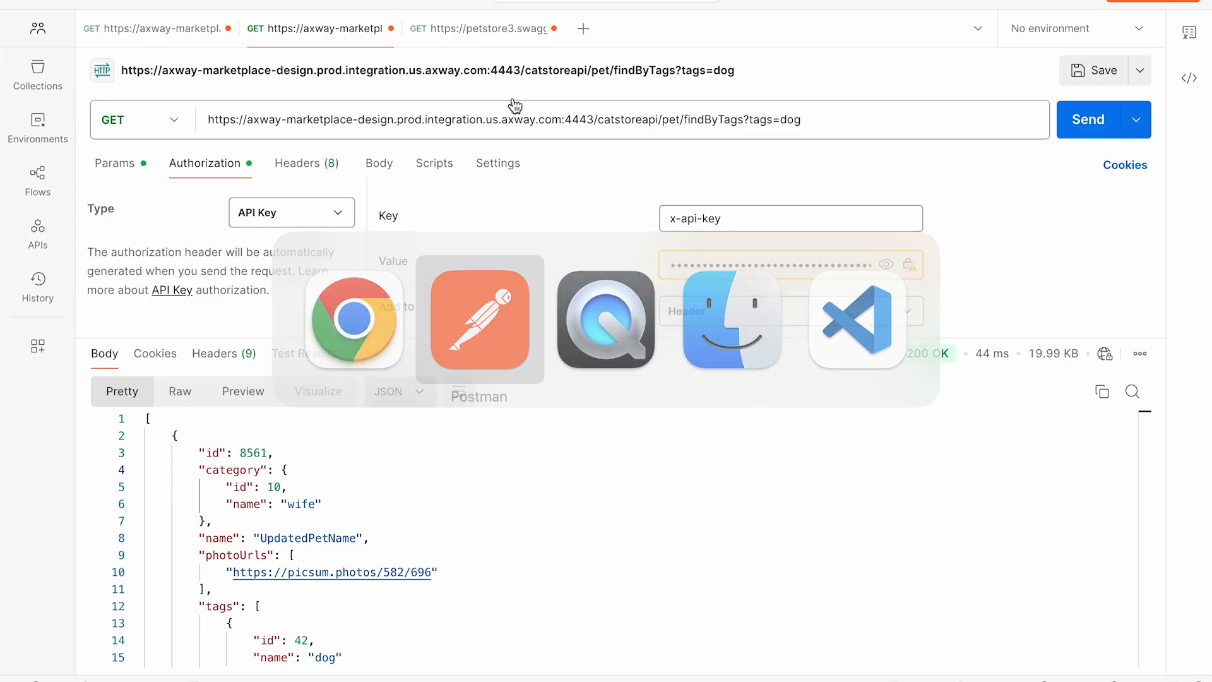
pyautogui.click(155, 31)
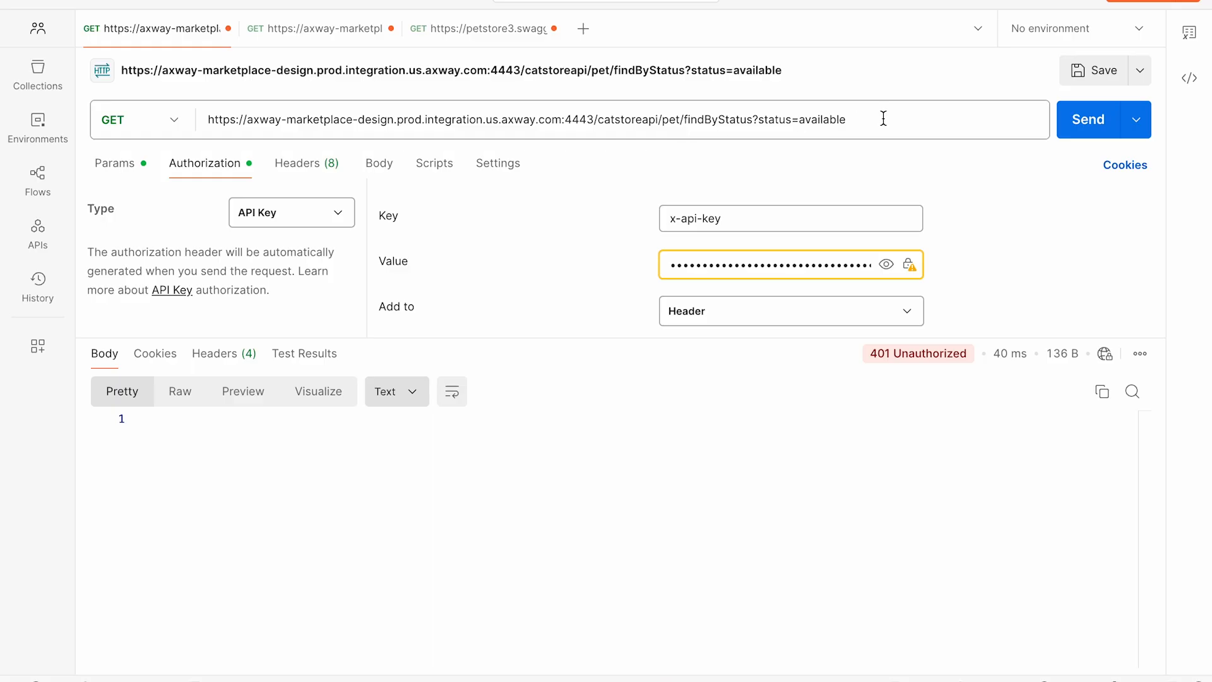
pyautogui.click(1089, 122)
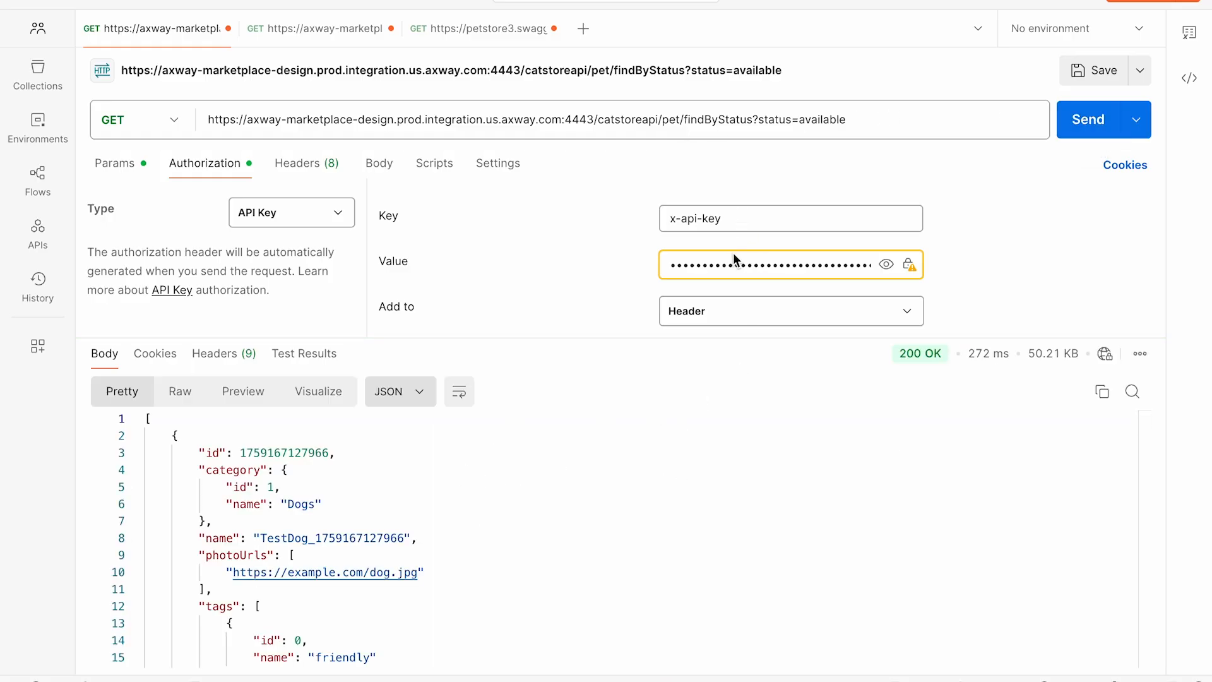
# Step: Set the findByStatus request's authorization type to No Auth and send it repeatedly to test access without a key
pyautogui.click(297, 221)
pyautogui.click(284, 260)
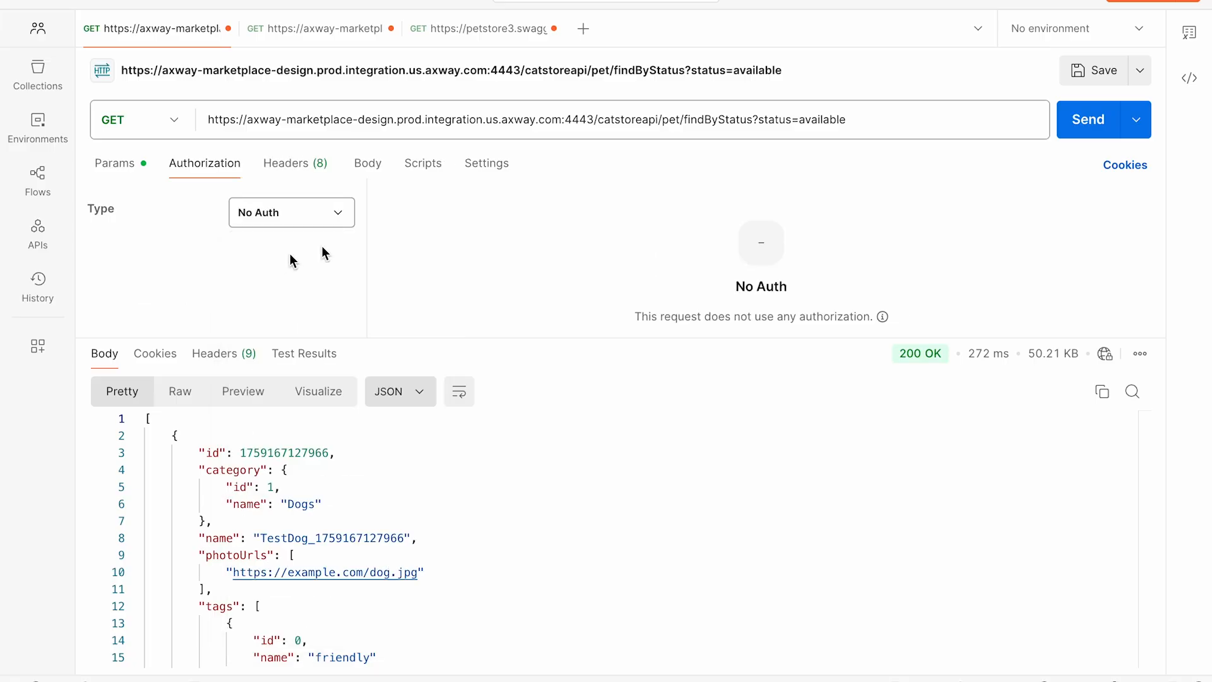
pyautogui.click(1077, 124)
pyautogui.click(1077, 124)
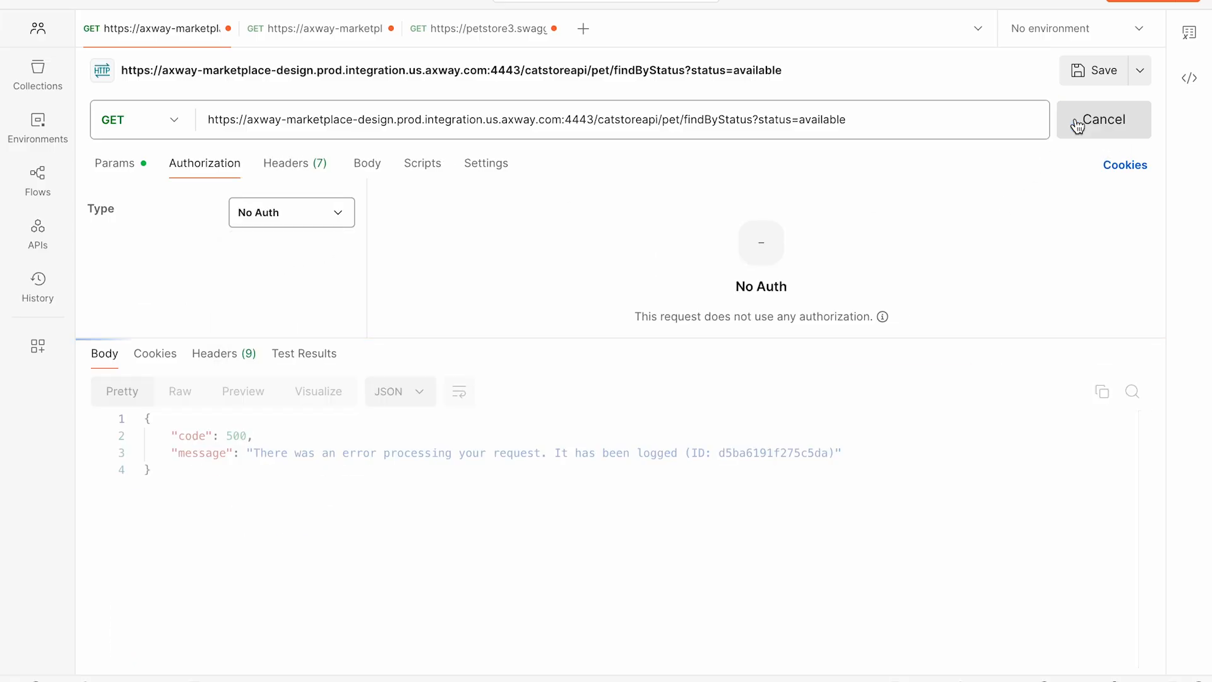
pyautogui.click(1078, 124)
pyautogui.click(1077, 125)
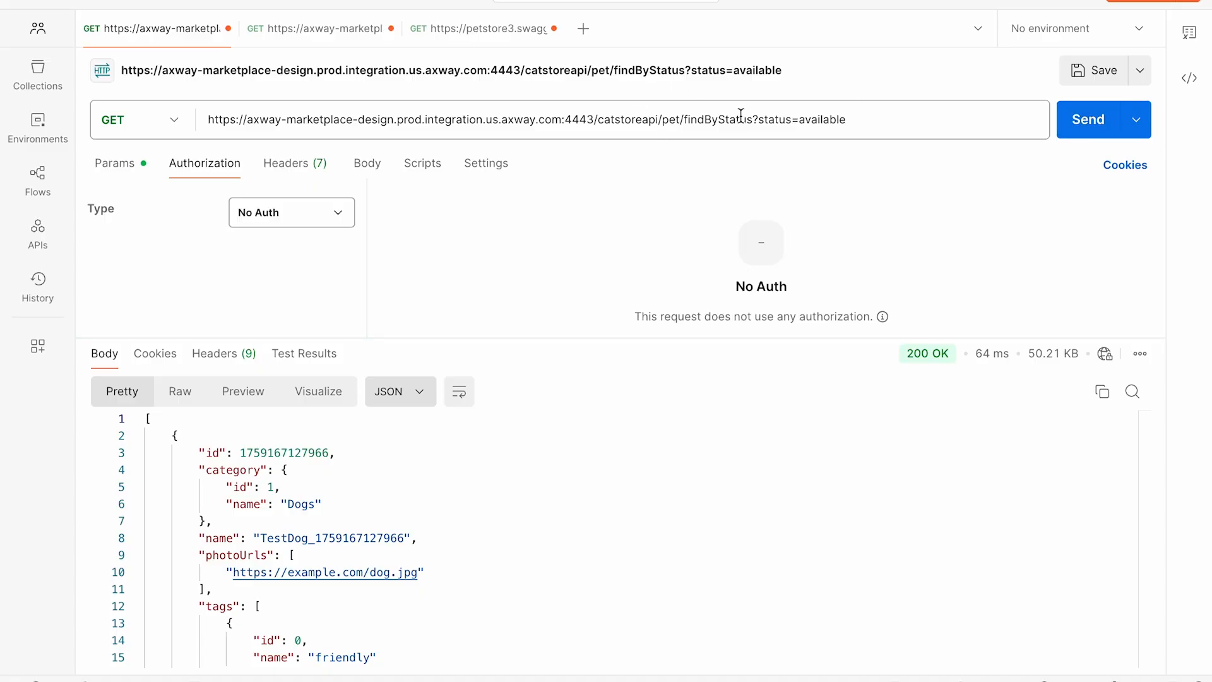
# Step: Switch to the Axway Designer in Chrome, close the API activations and review the CatStore operation overrides
pyautogui.press('super+Tab')
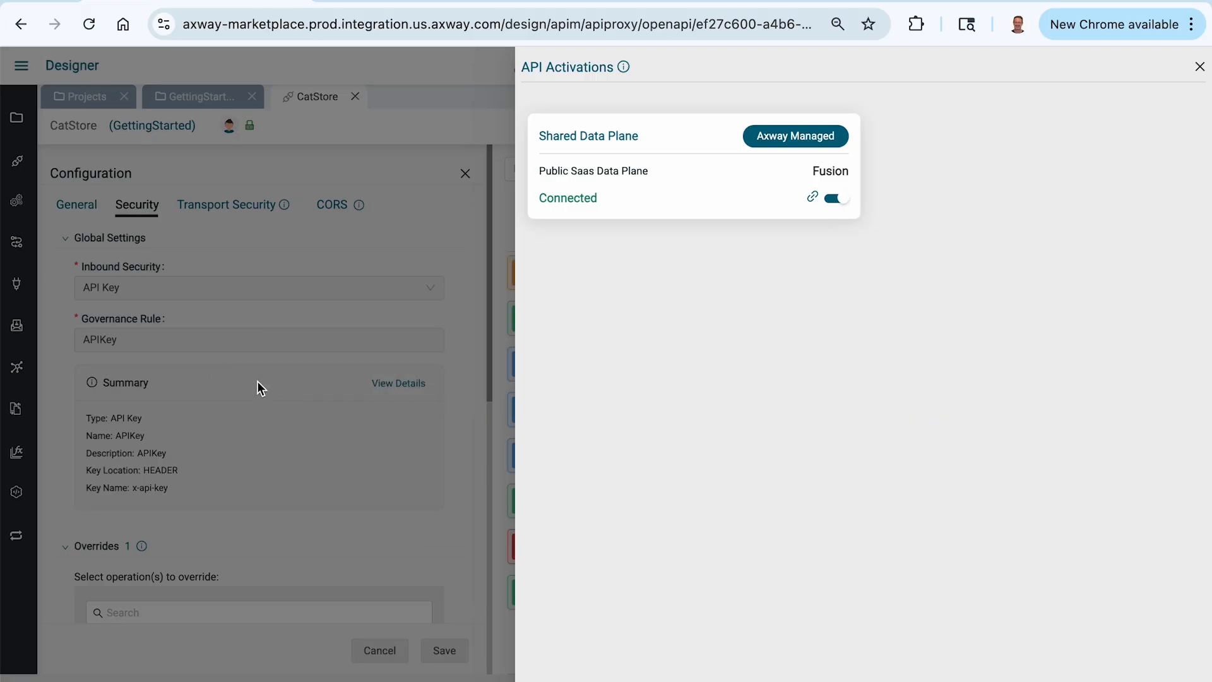
pyautogui.click(381, 473)
pyautogui.scroll(-5, 381, 473)
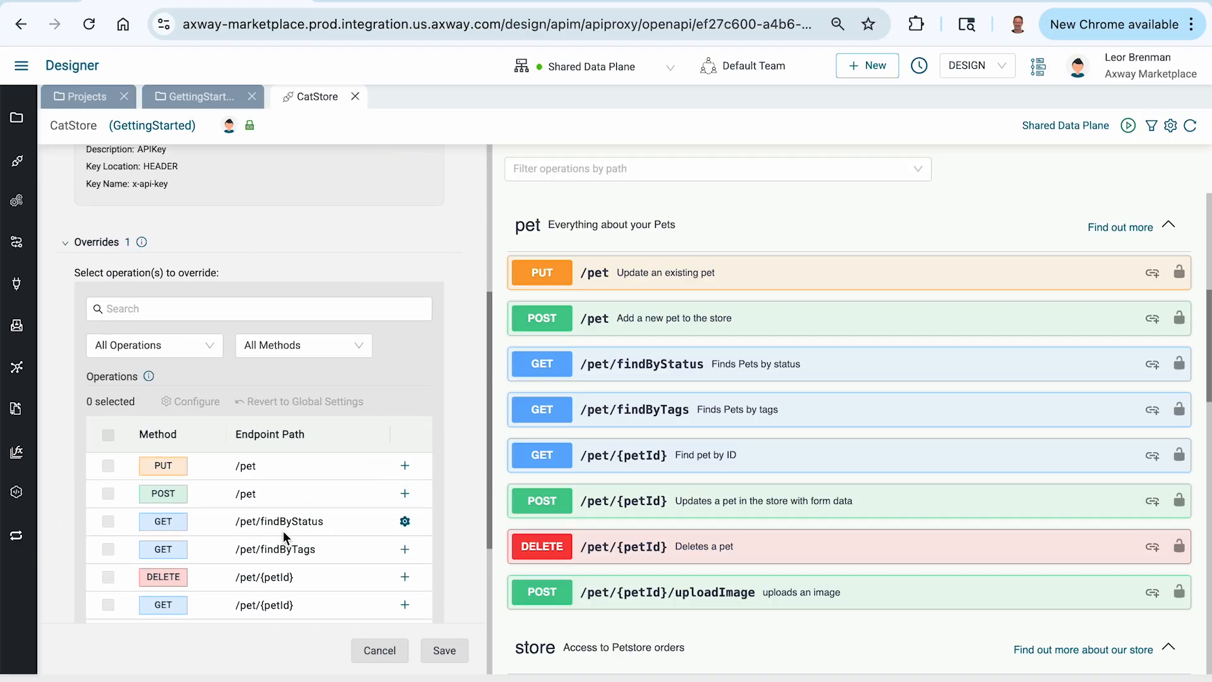
# Step: Switch to Postman and send the pet/findByTags request with tags=dog repeatedly using API Key authorization
pyautogui.press('super+Tab')
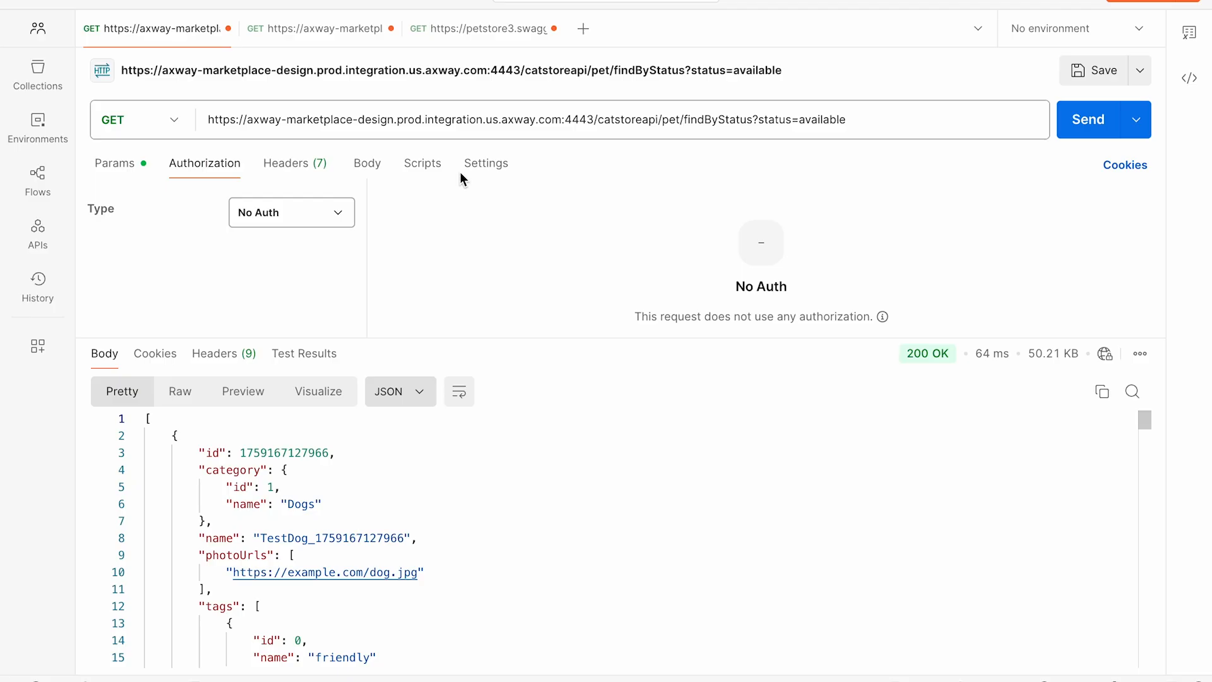
pyautogui.click(319, 41)
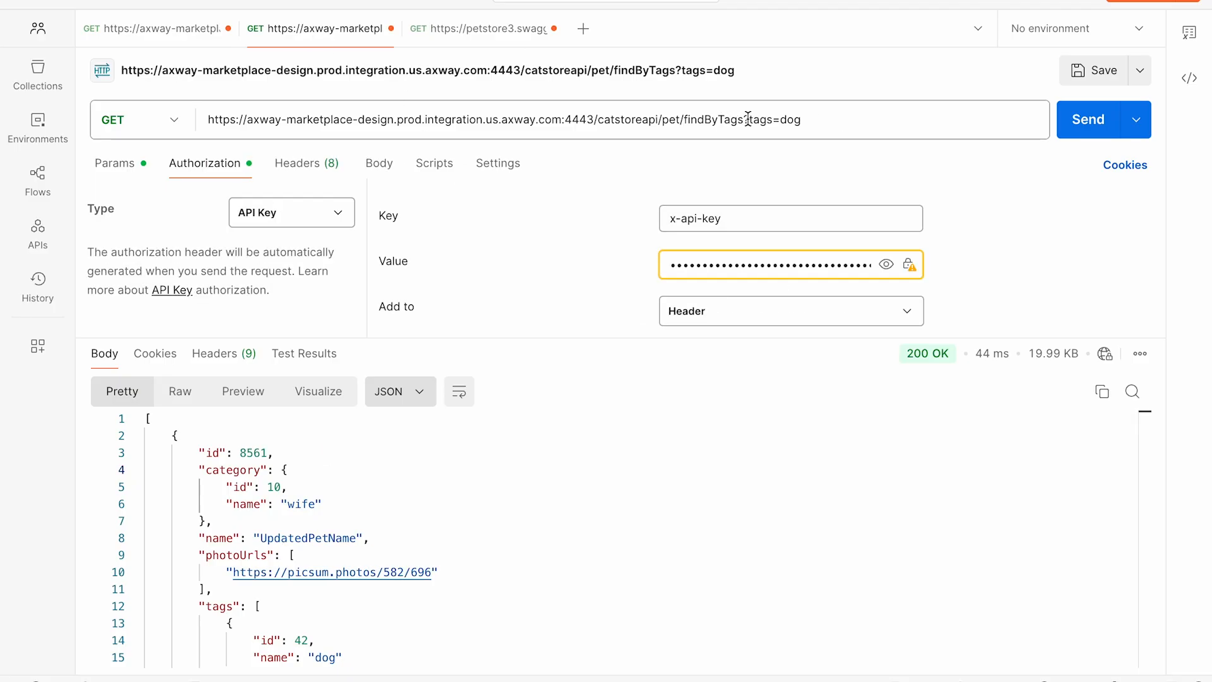
pyautogui.click(1080, 120)
pyautogui.click(1083, 123)
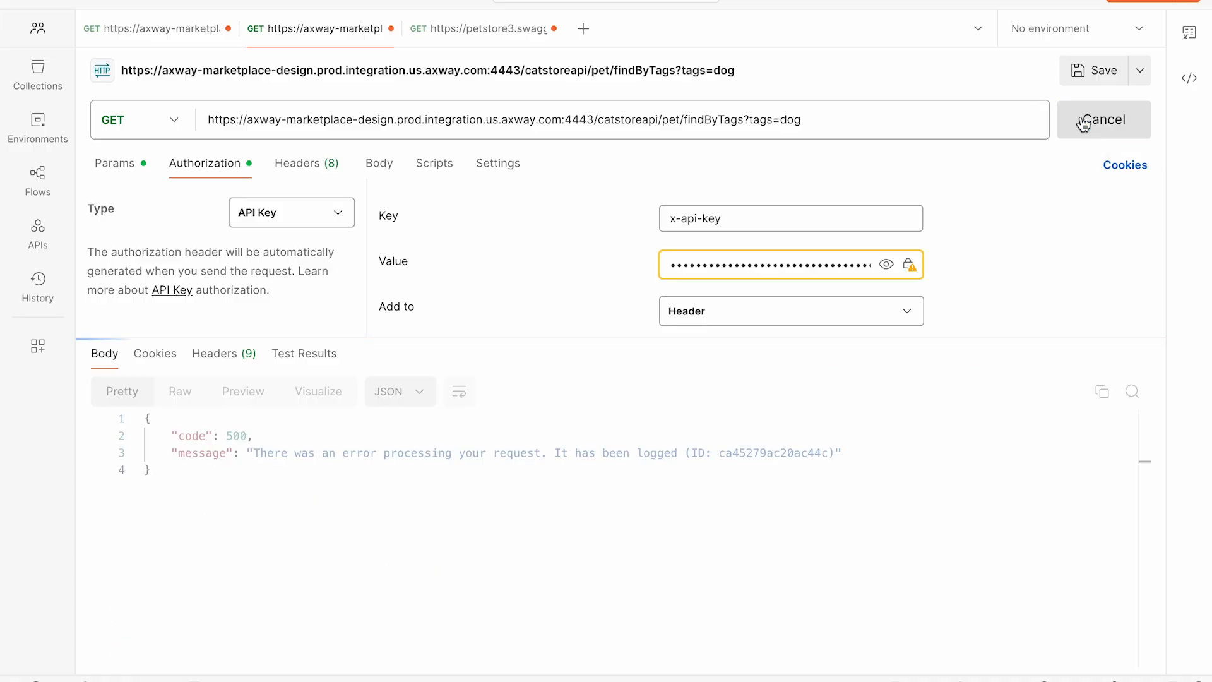
pyautogui.click(1083, 123)
pyautogui.click(1084, 123)
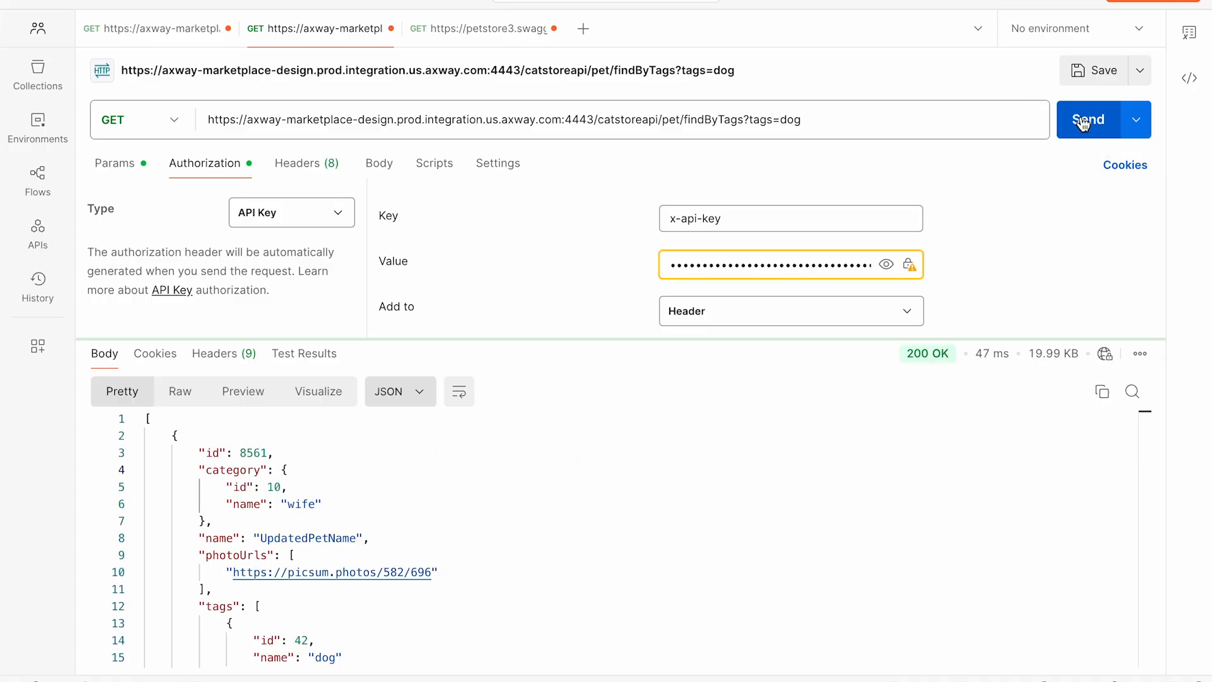
pyautogui.click(1083, 123)
pyautogui.click(1084, 123)
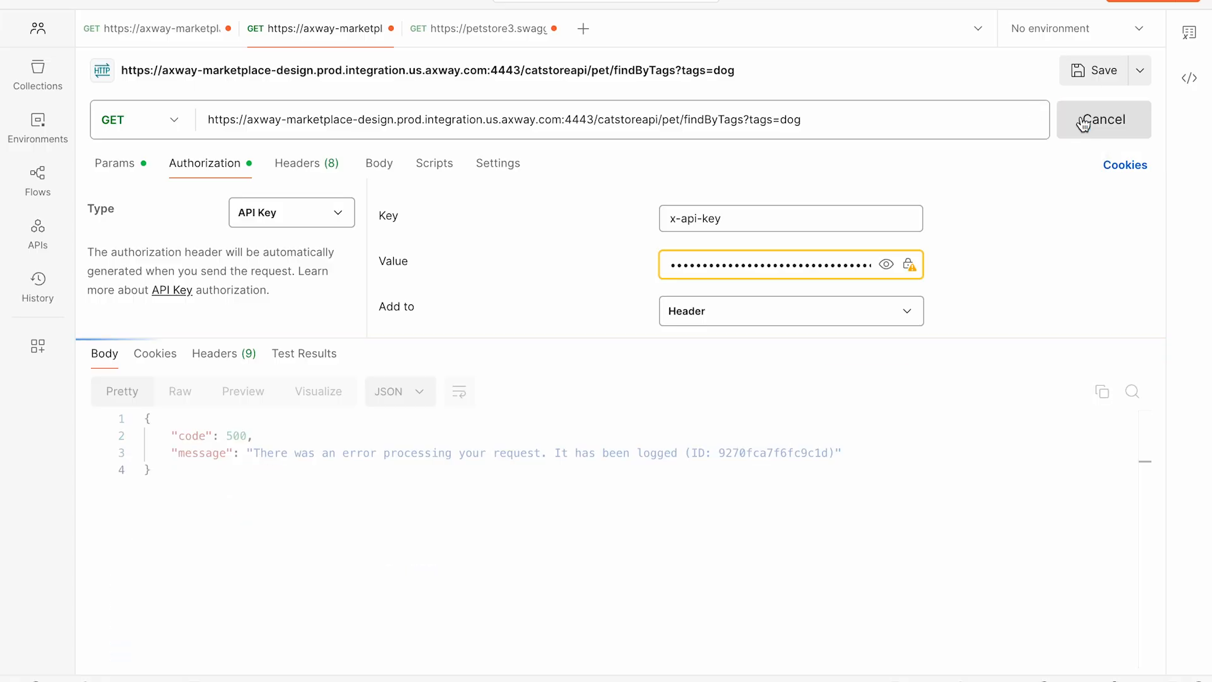
# Step: Set the findByTags request's authorization type to No Auth, send it and check the response status details
pyautogui.click(252, 222)
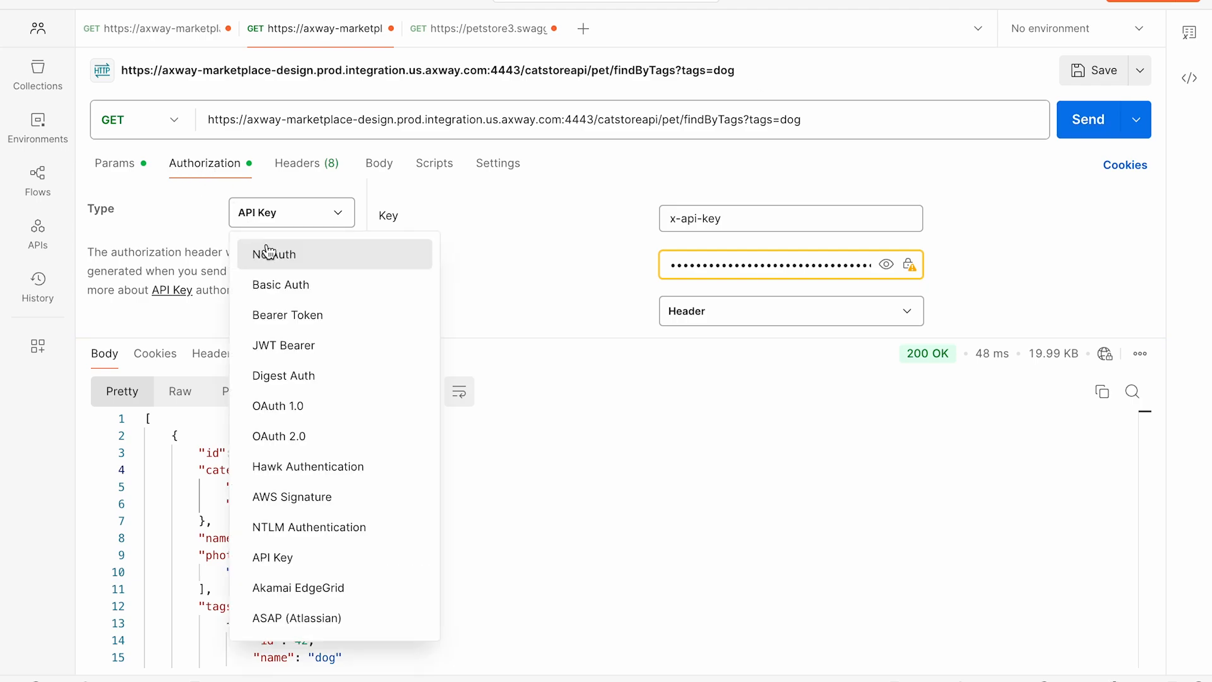
pyautogui.click(270, 253)
pyautogui.click(1084, 120)
pyautogui.click(1084, 120)
pyautogui.moveTo(964, 364)
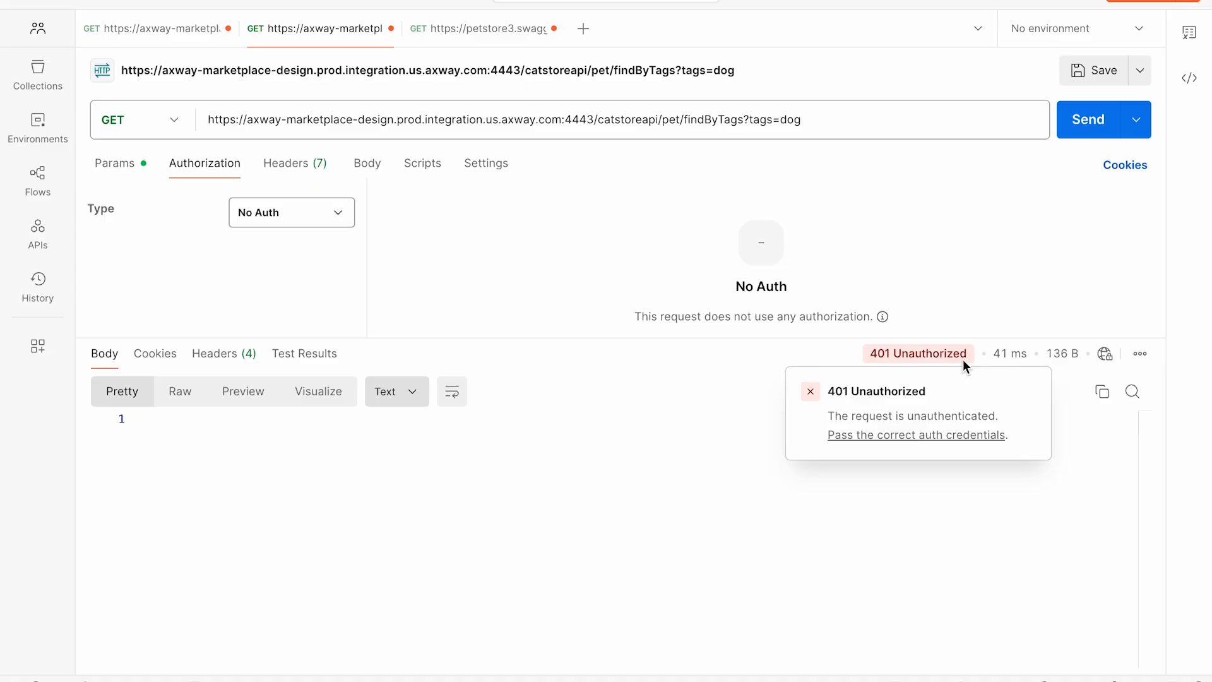